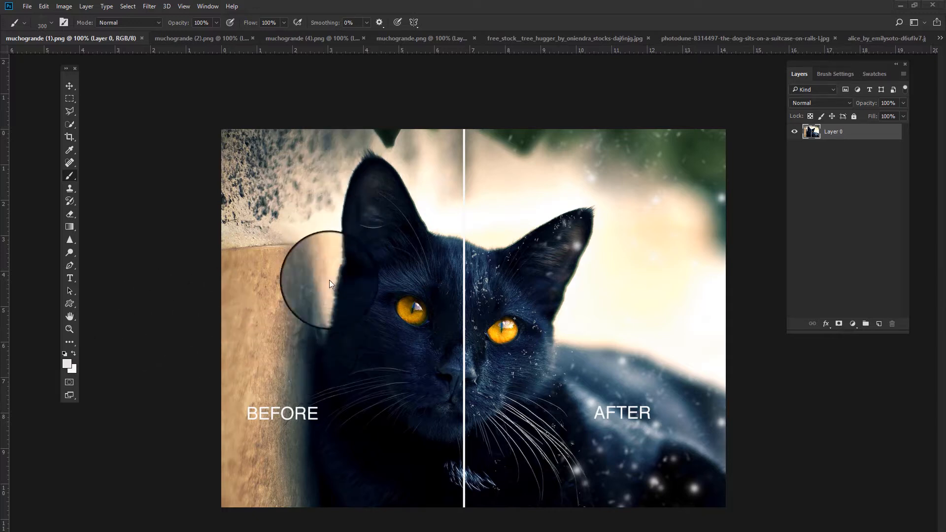
- Browse the open before-and-after example images of the snow brushes in the other document tabs
left_click(178, 39)
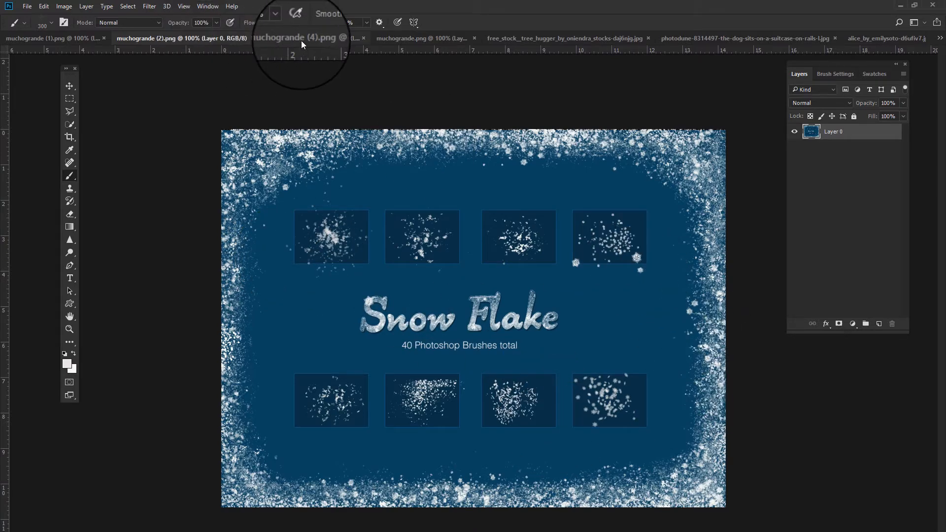
left_click(42, 22)
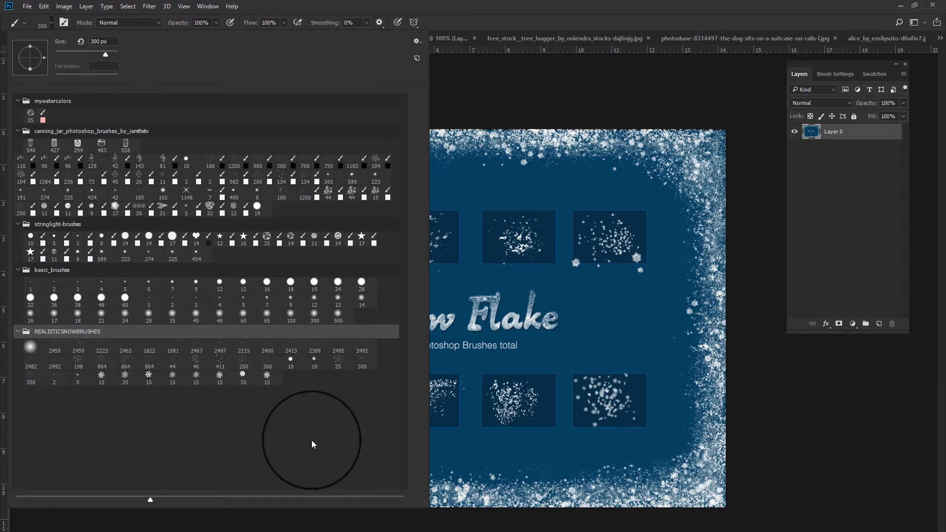
key("Escape")
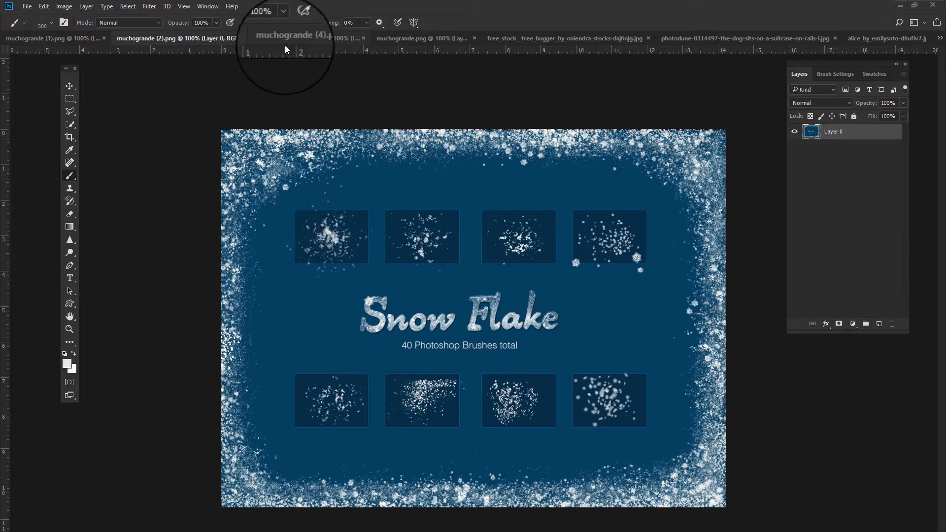
left_click(298, 38)
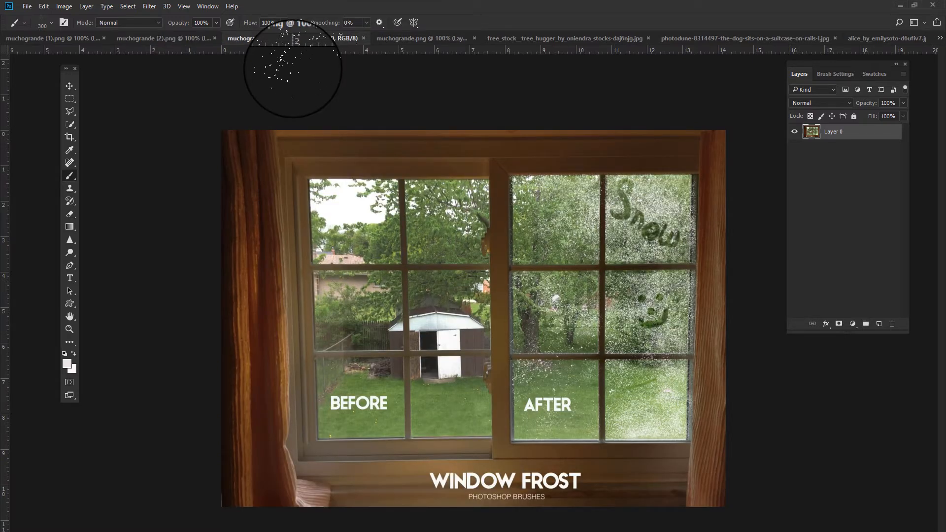
left_click(421, 38)
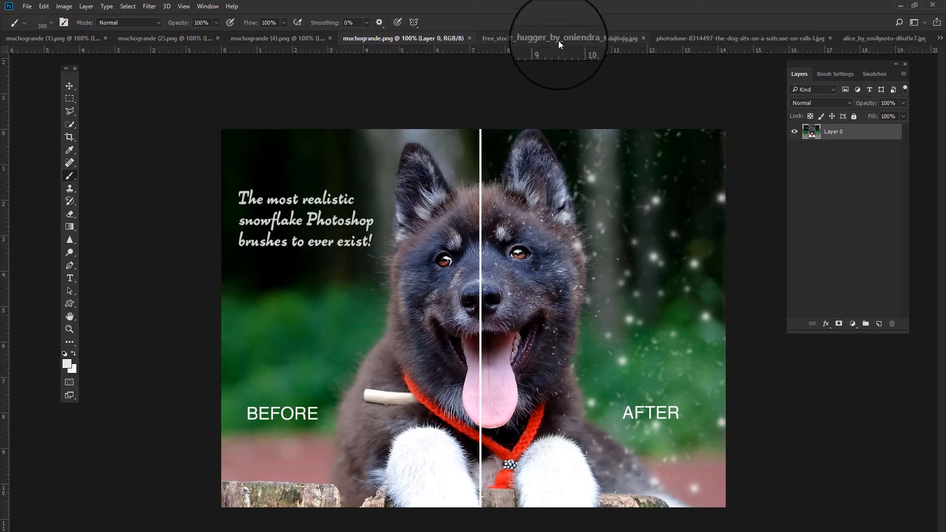
- Open the cat-in-tree photo and select the 2459 snowflake brush at 300 px
left_click(580, 38)
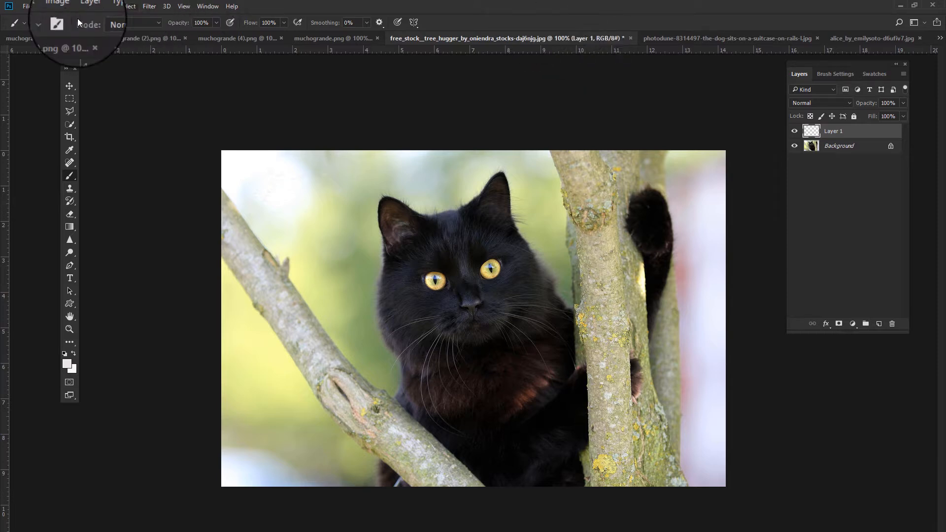
right_click(86, 244)
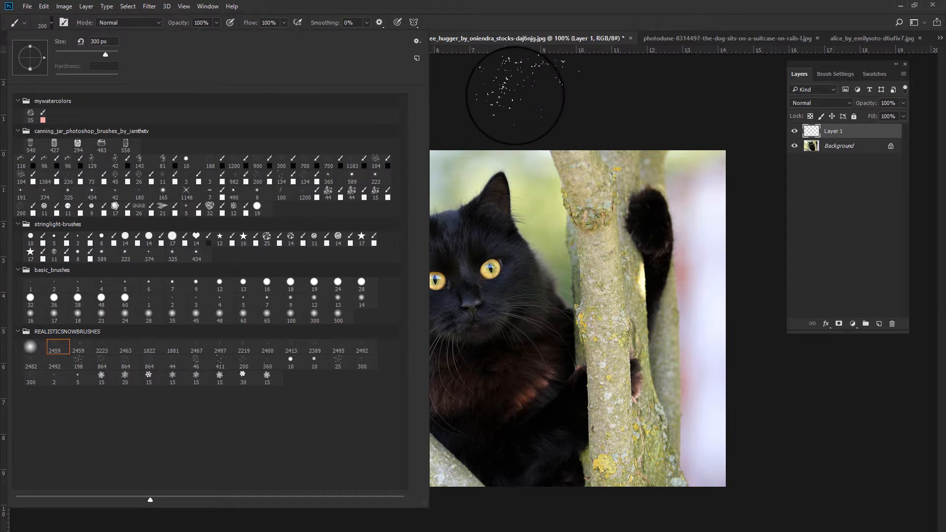
left_click(514, 96)
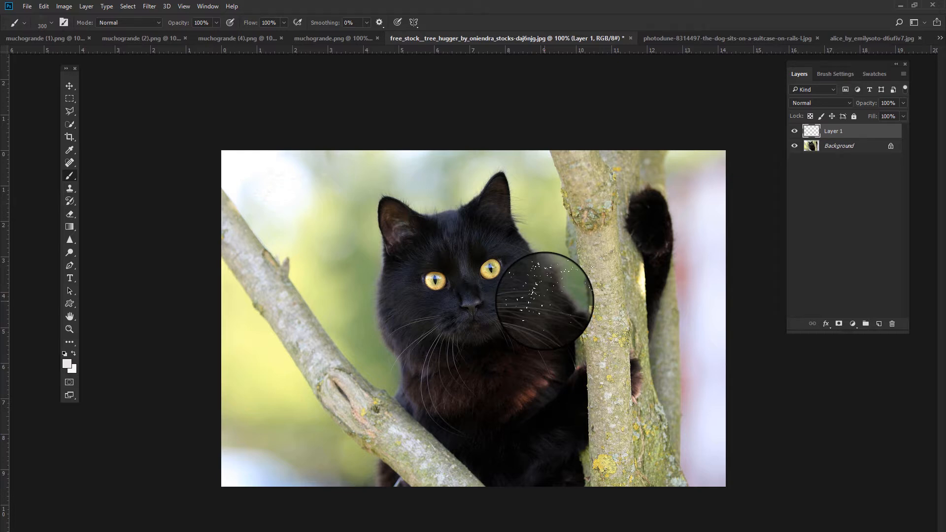
- Check the photo's dimensions and resolution in the Image Size dialog
left_click(64, 5)
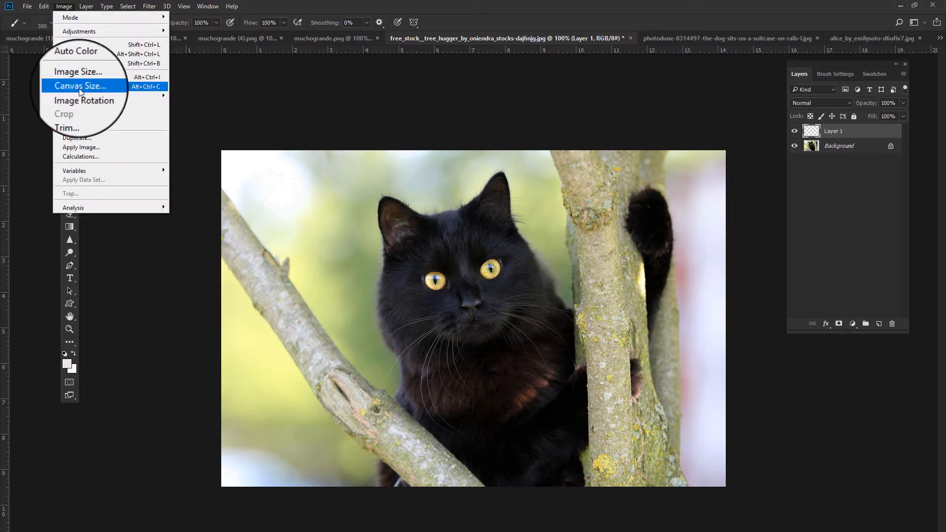
left_click(83, 78)
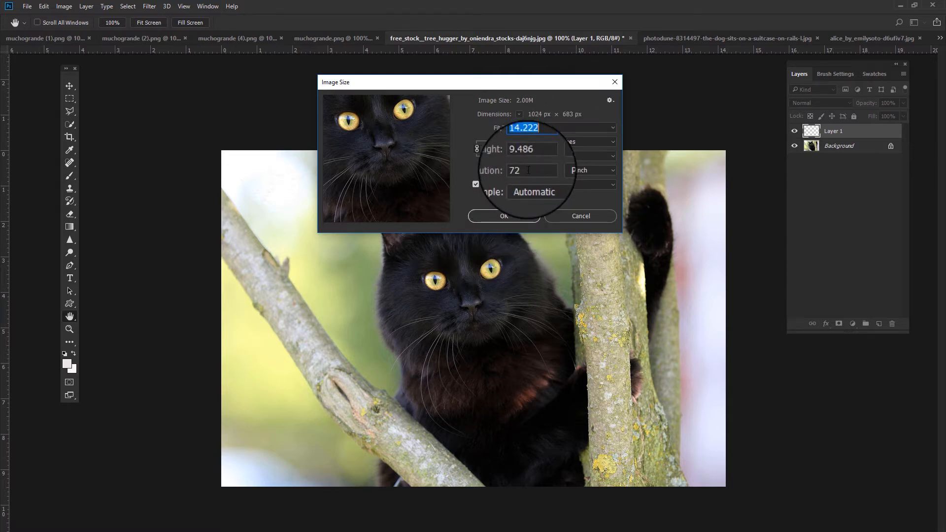
left_click(591, 220)
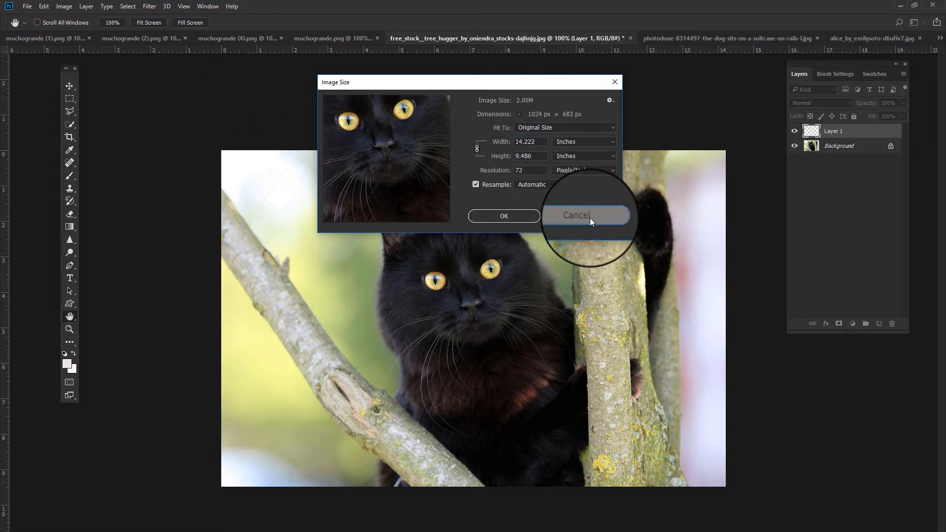
- Stamp the snowflake brush once over the cat's face and once over its tail on Layer 1
key("b")
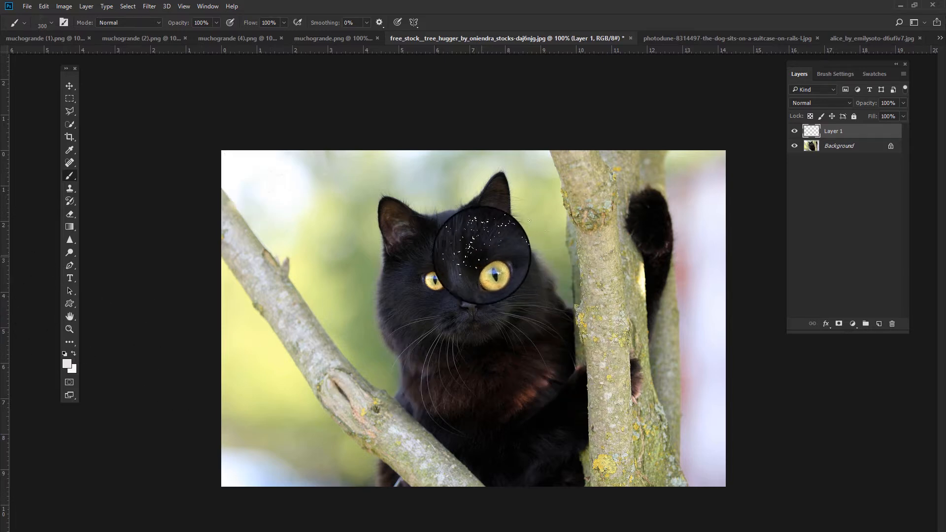
left_click(481, 254)
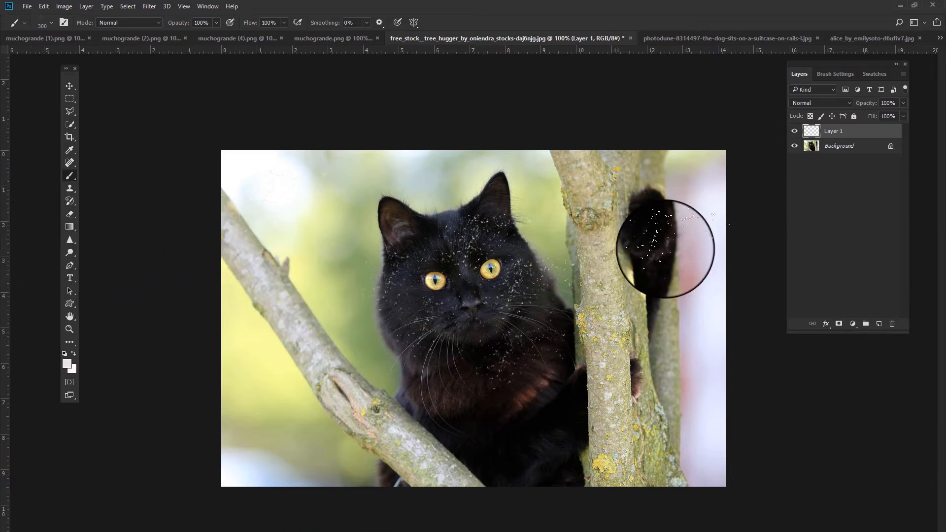
left_click(640, 238)
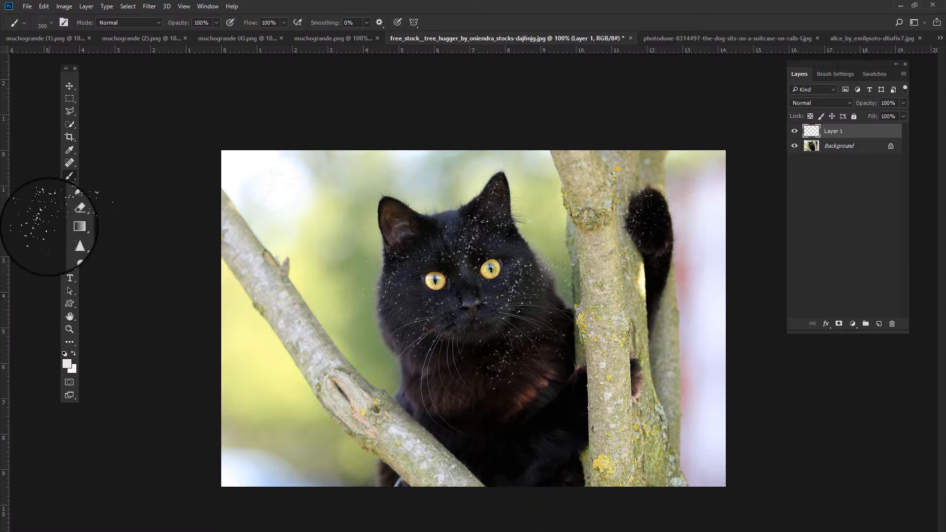
- Switch to the Eraser, reduce its size, and erase snowflakes beside the cat's cheek near the trunk
left_click(69, 214)
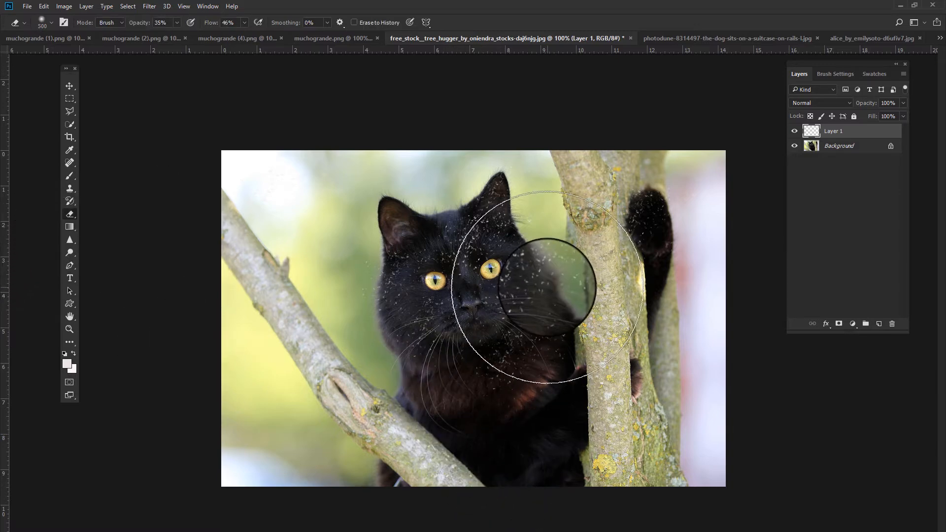
key("bracketleft")
key("bracketleft")
key("bracketleft")
key("bracketleft")
key("bracketleft")
key("bracketleft")
key("bracketleft")
key("bracketleft")
key("bracketleft")
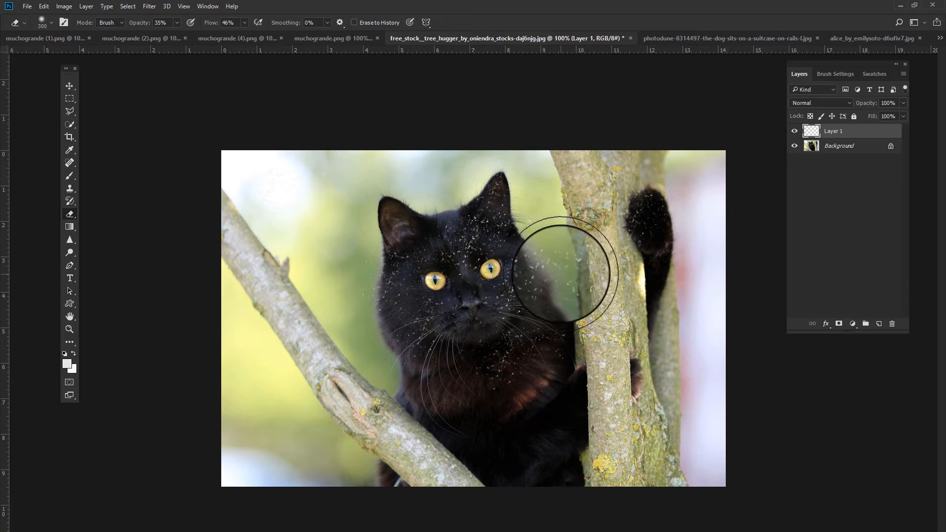
key("bracketleft")
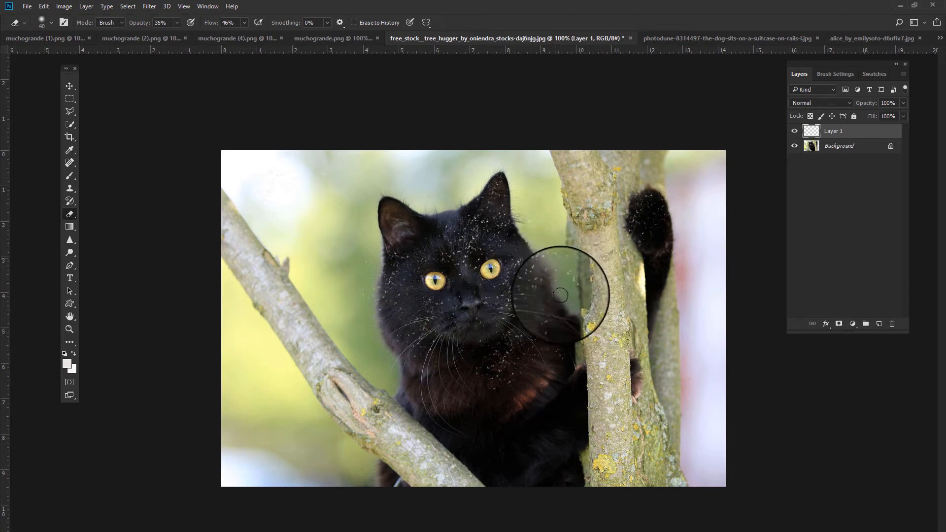
mouse_move(561, 298)
left_mouse_down()
mouse_move(571, 268)
mouse_move(556, 272)
mouse_move(565, 270)
mouse_move(564, 301)
mouse_move(575, 283)
mouse_move(561, 256)
mouse_move(543, 263)
left_mouse_up()
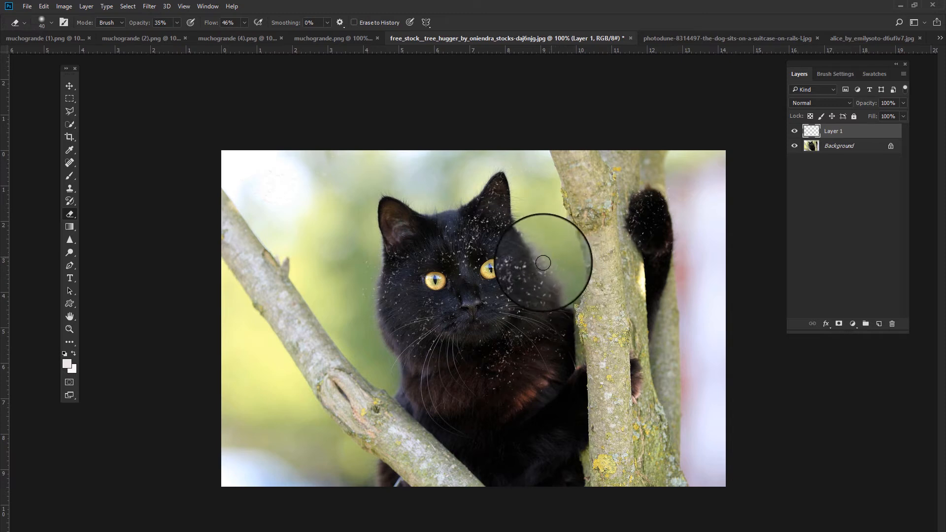
- Set the eraser's opacity to 100% and its flow to 56%
left_click(242, 23)
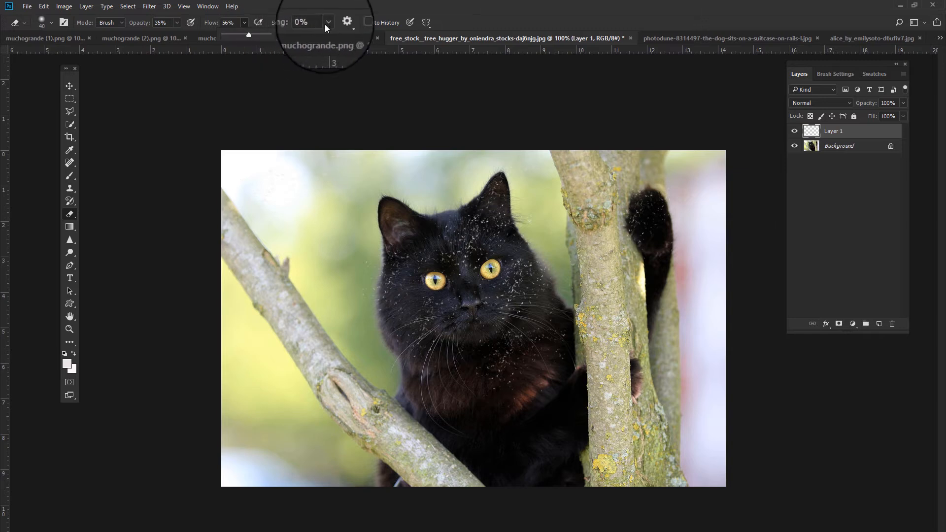
left_click(176, 23)
mouse_move(176, 34)
left_mouse_down()
mouse_move(72, 58)
mouse_move(164, 30)
left_mouse_up()
left_click_drag(214, 50, 216, 50)
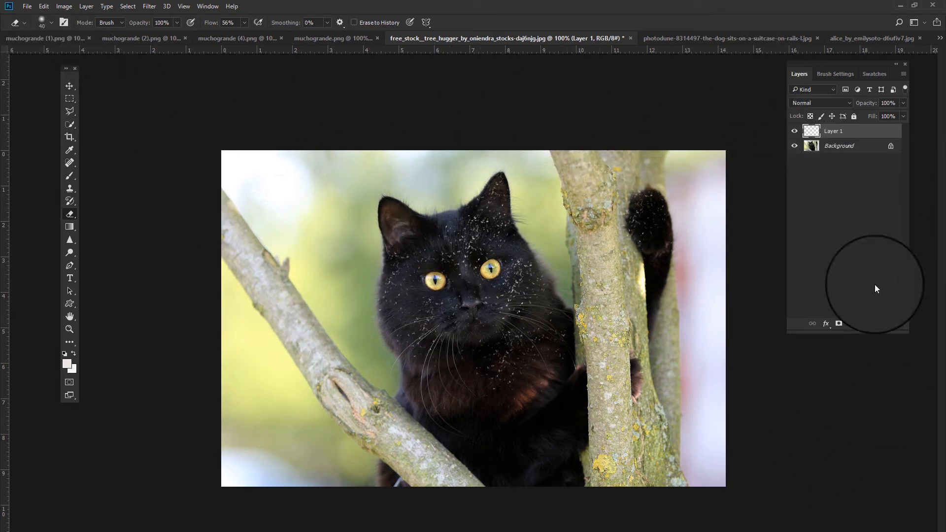
- Add a new layer and give the eraser the 2459 snowflake brush tip
left_click(875, 323)
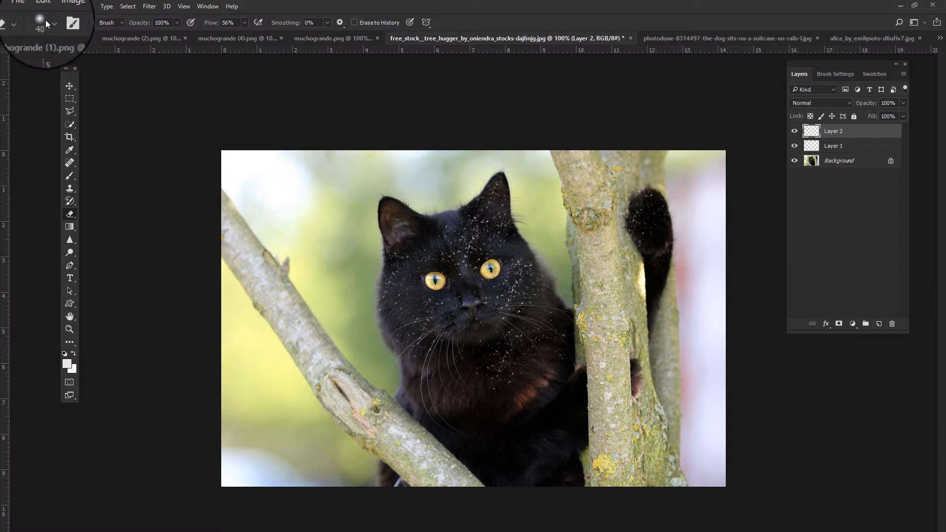
right_click(40, 294)
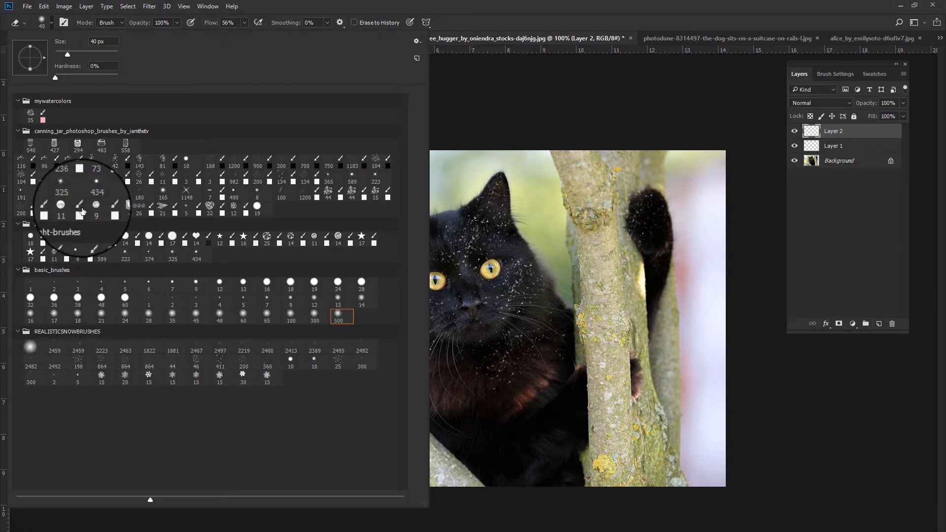
left_click(80, 351)
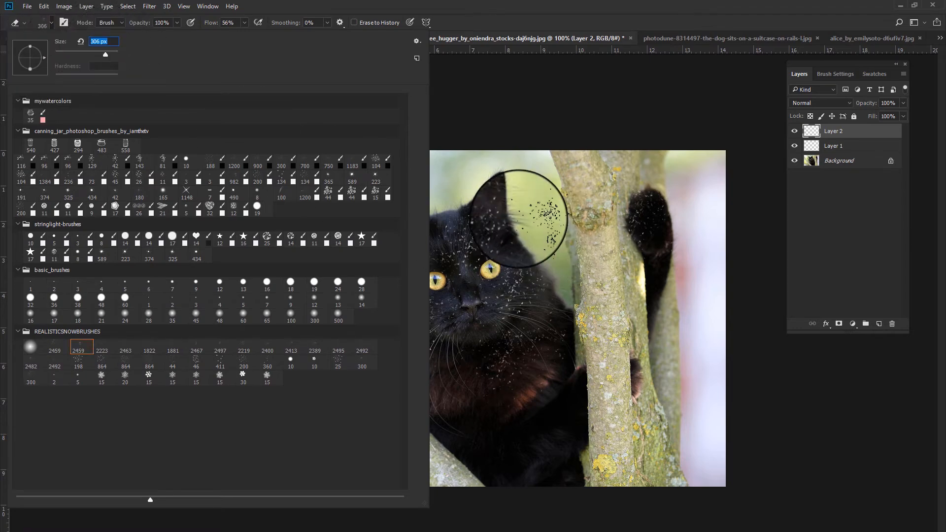
left_click(541, 412)
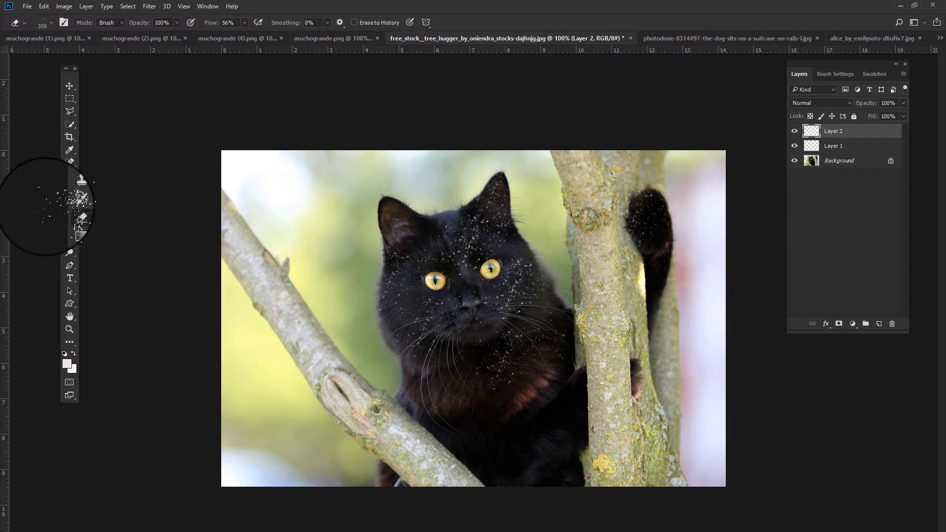
- With the Brush tool and the 2459 snowflake brush at 306 px, paint a stroke across the cat's lower body
left_click(69, 176)
right_click(443, 252)
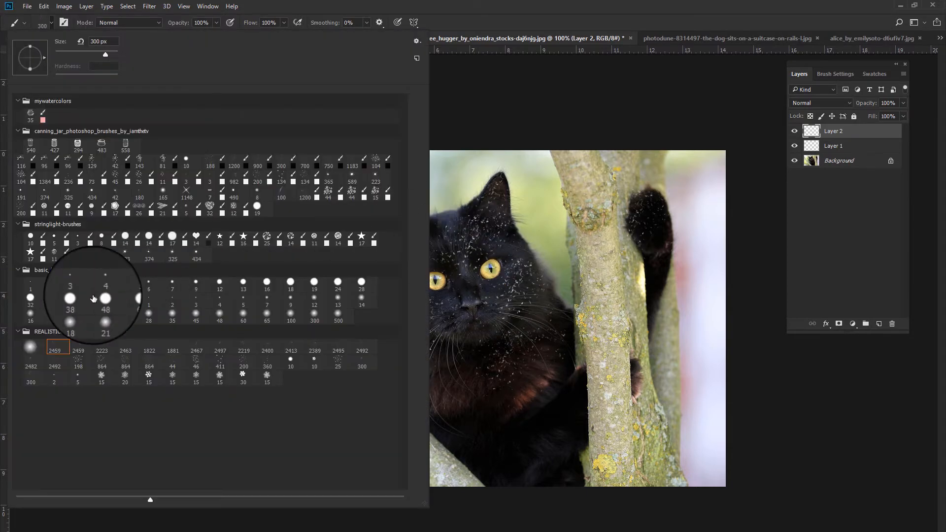
left_click(82, 347)
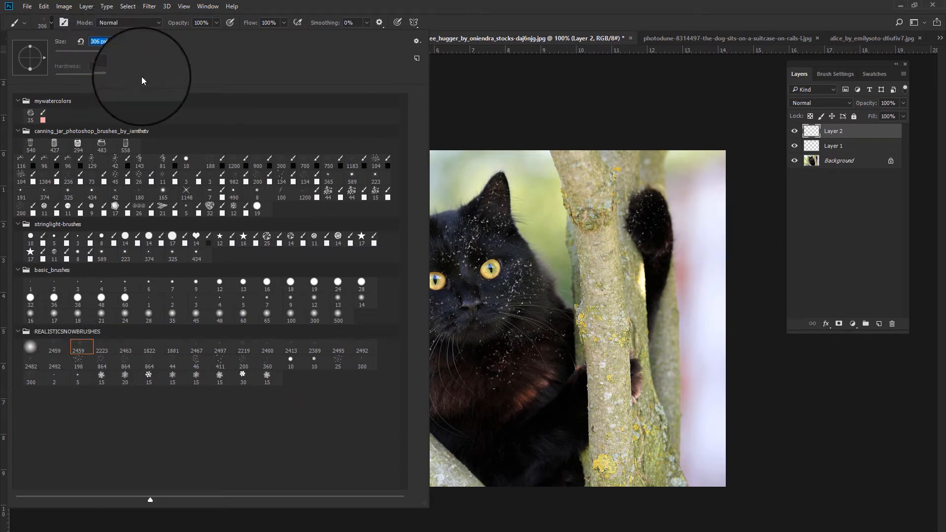
key("Return")
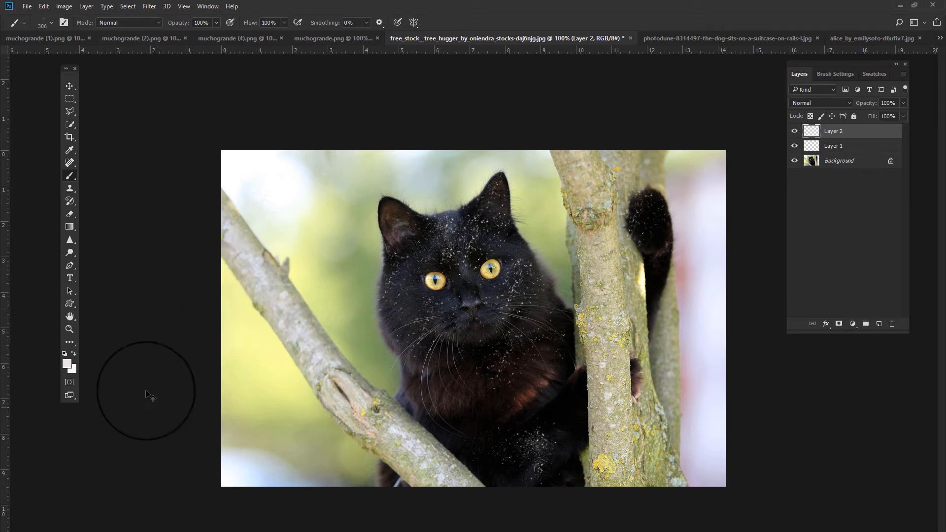
mouse_move(401, 418)
left_mouse_down()
mouse_move(522, 348)
mouse_move(520, 377)
mouse_move(537, 384)
mouse_move(516, 389)
left_mouse_up()
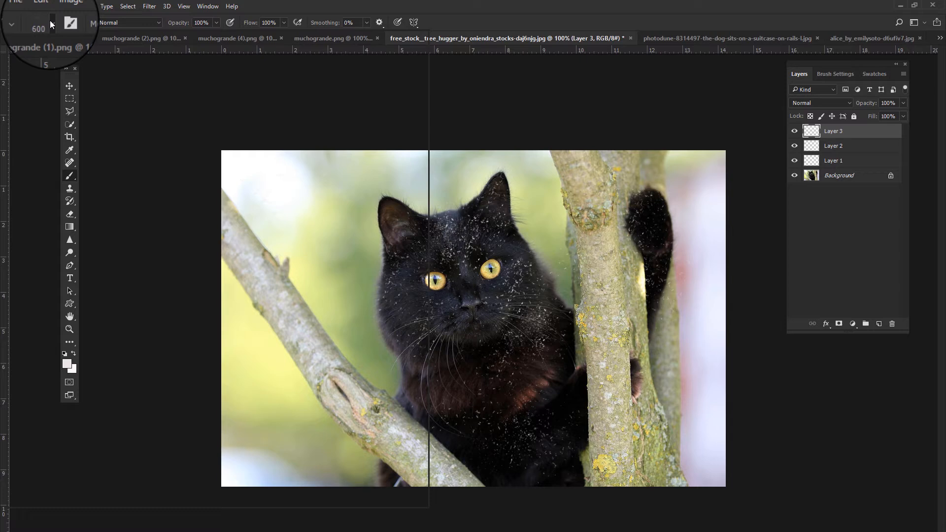
- Select the 2223 snowflake brush and set its size to 300 px
left_click(50, 23)
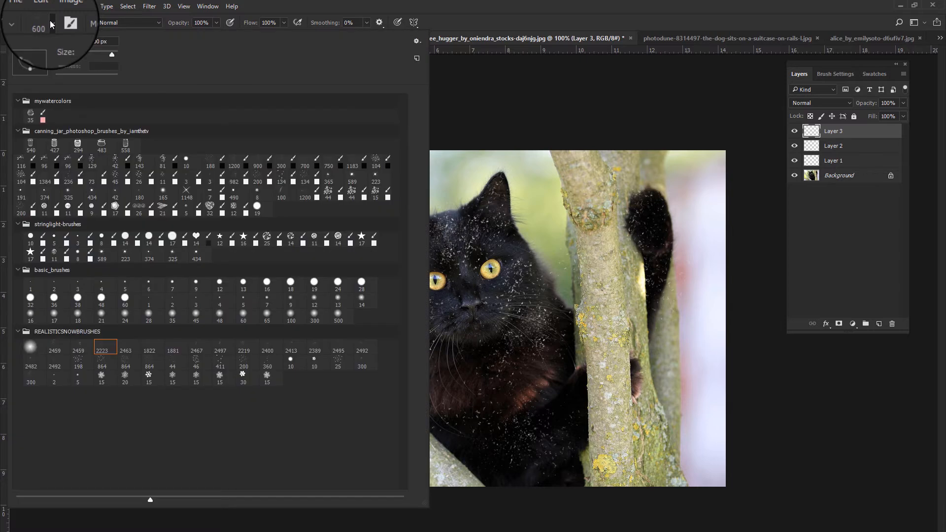
left_click(107, 343)
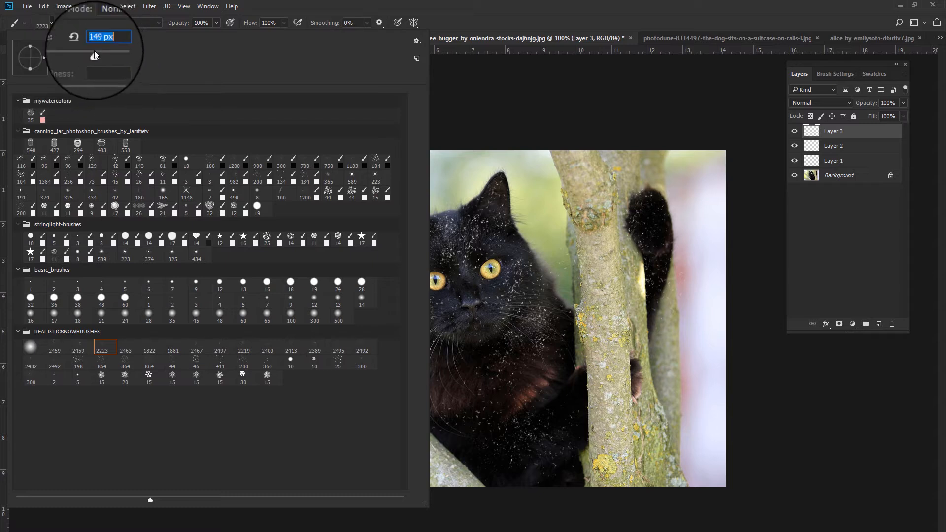
mouse_move(94, 52)
left_mouse_down()
mouse_move(111, 49)
mouse_move(57, 45)
left_mouse_up()
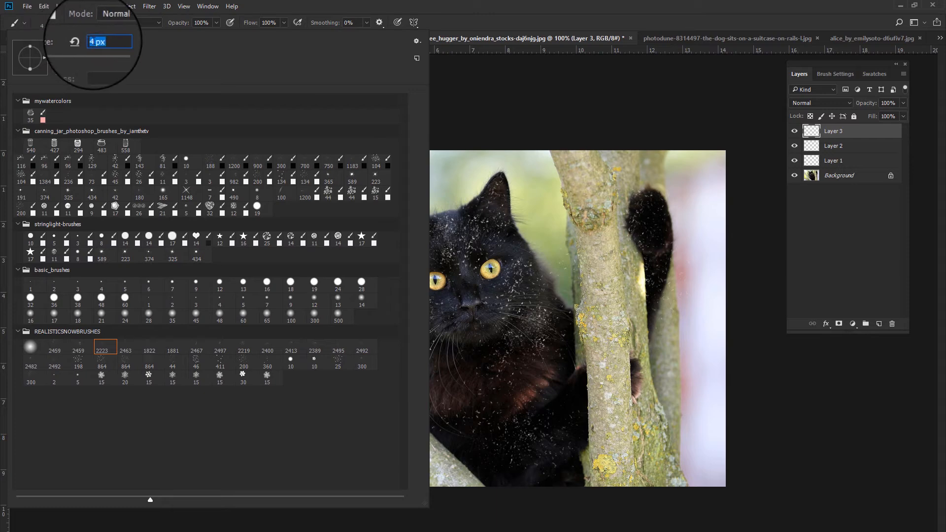
type("300")
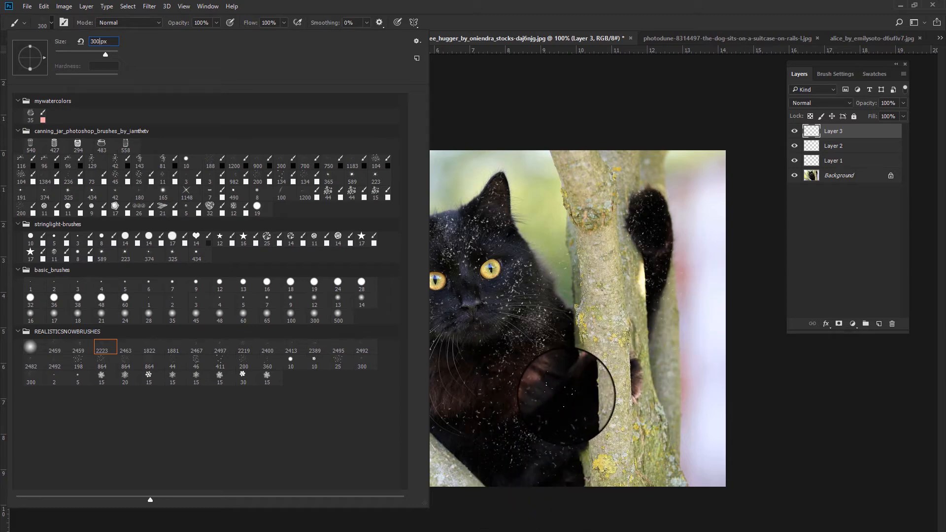
left_click(534, 78)
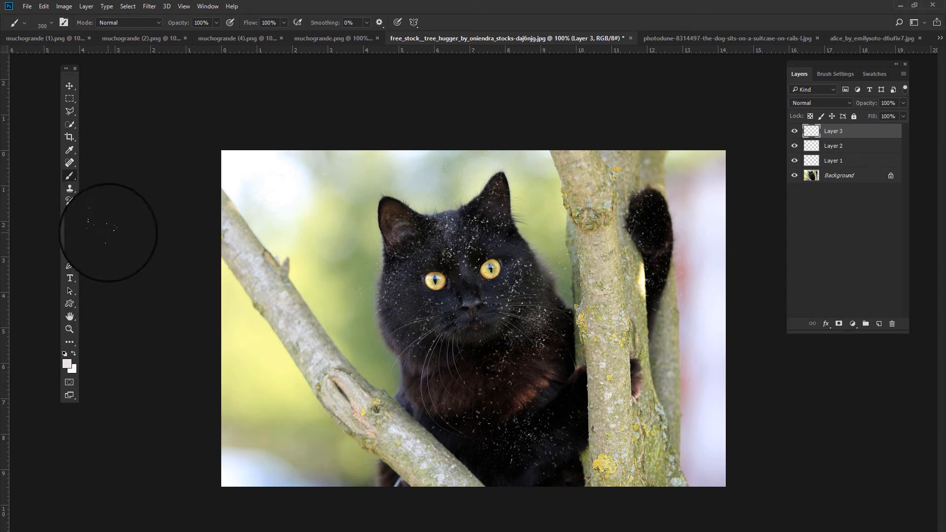
- Switch to the Eraser and give it the 38 px hard round brush tip
left_click(72, 217)
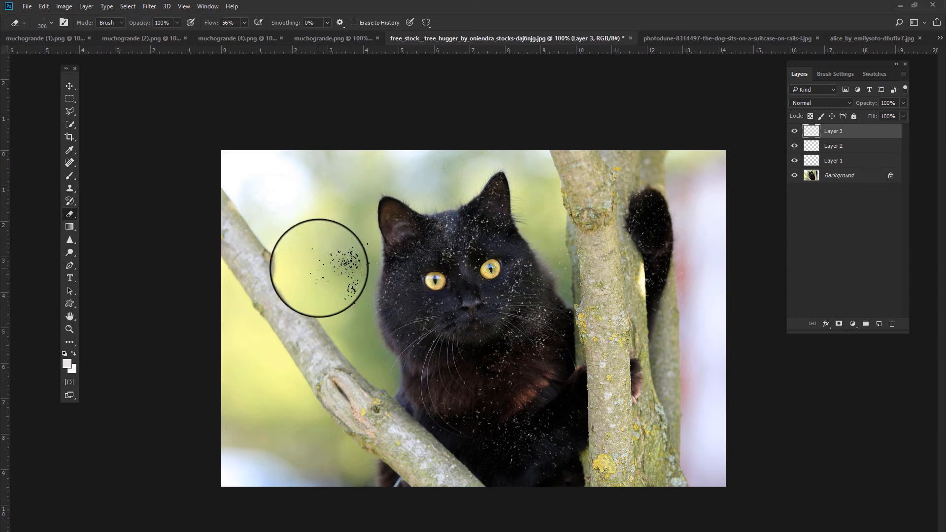
left_click(47, 22)
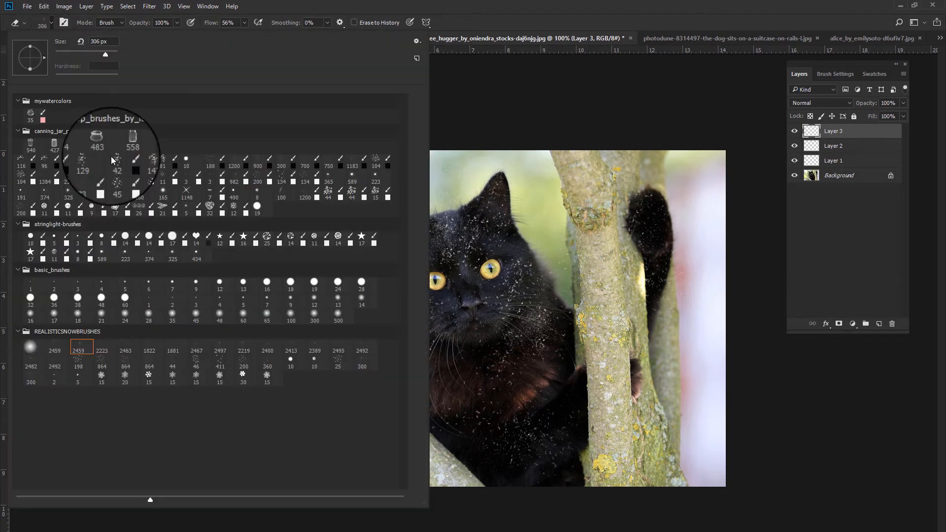
left_click(78, 297)
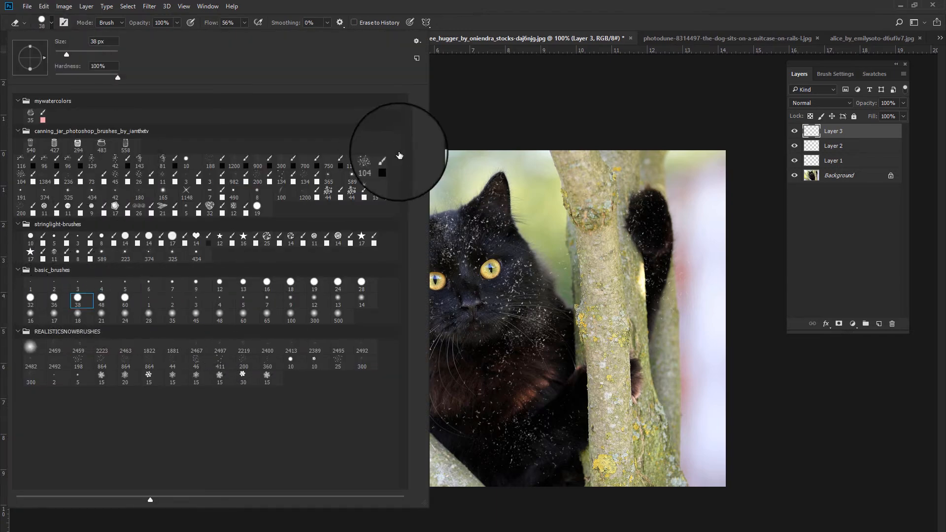
left_click(445, 156)
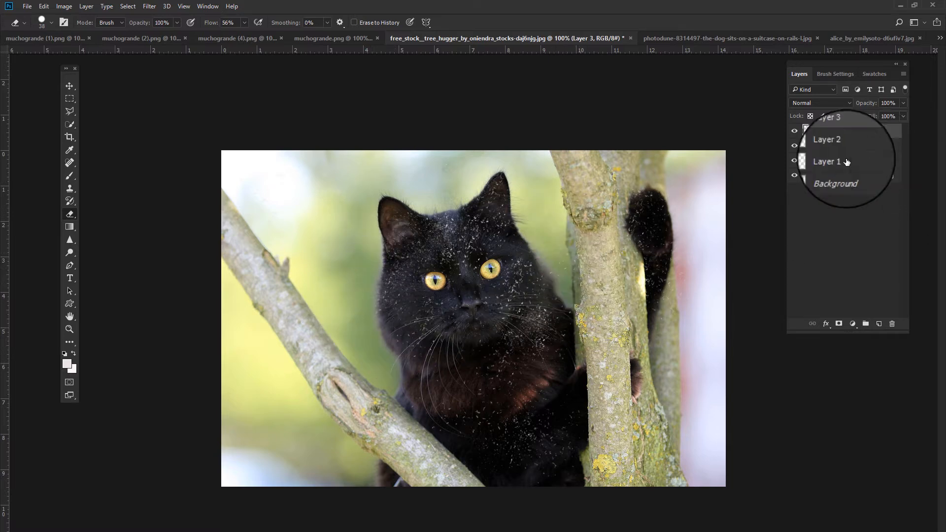
- Select Layers 1, 2 and 3 and merge them into a single layer
left_click(809, 146)
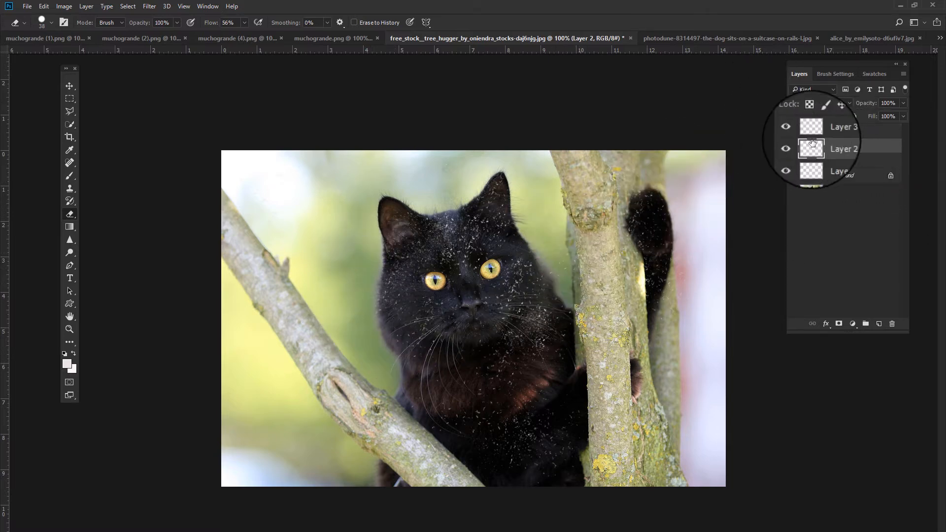
left_click(837, 136, "shift")
left_click(837, 135, "shift")
right_click(836, 135)
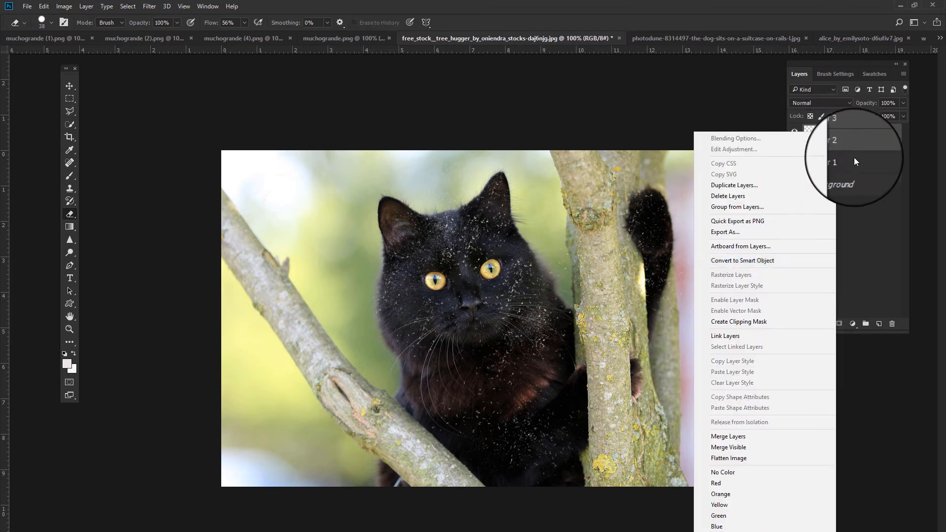
left_click(852, 158)
right_click(848, 162)
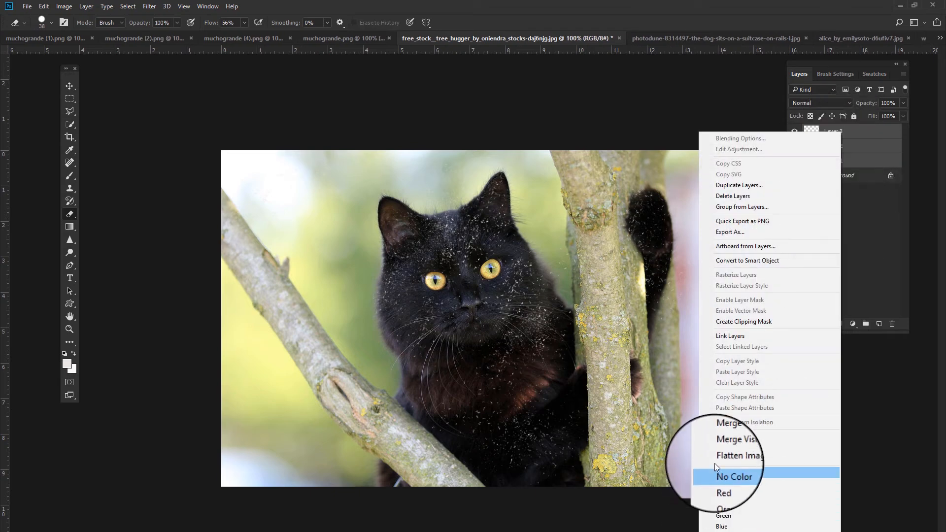
left_click(720, 434)
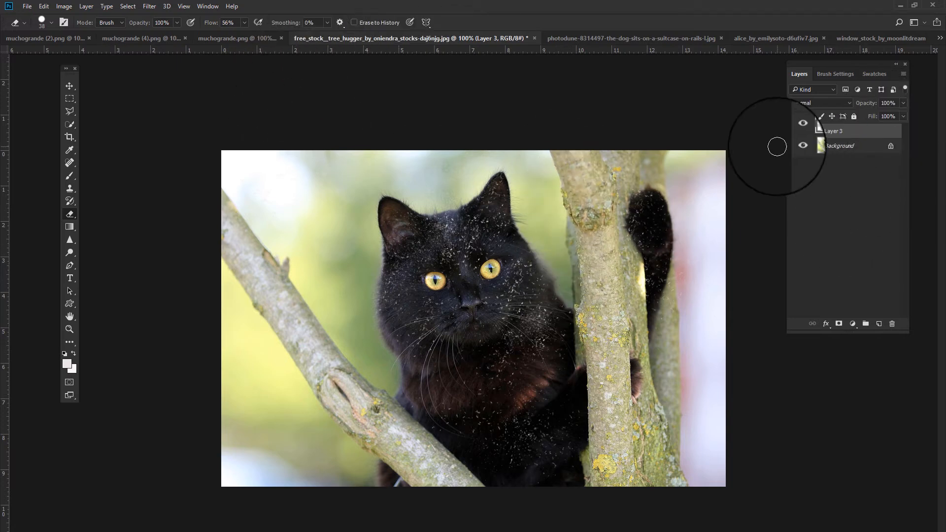
- Toggle the merged snowflake layer's visibility on and off to compare, ending with it hidden
left_click(795, 131)
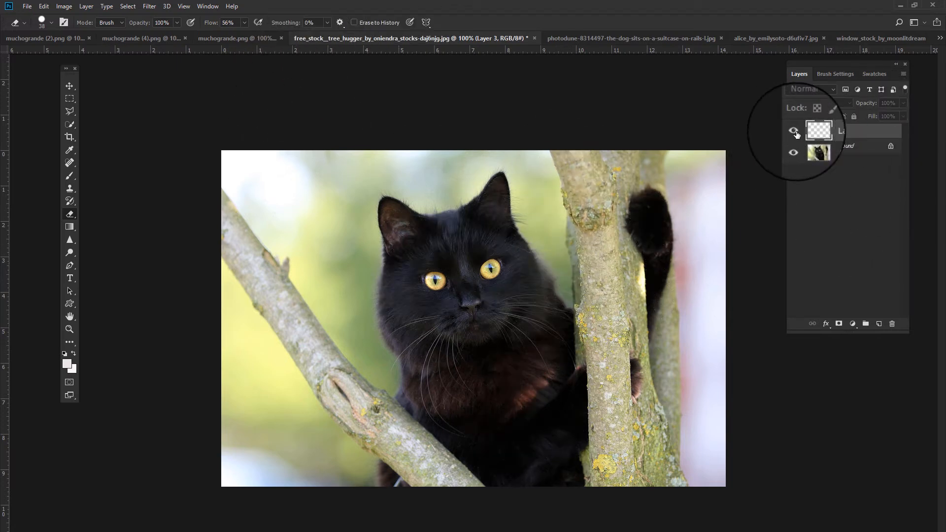
left_click(795, 132)
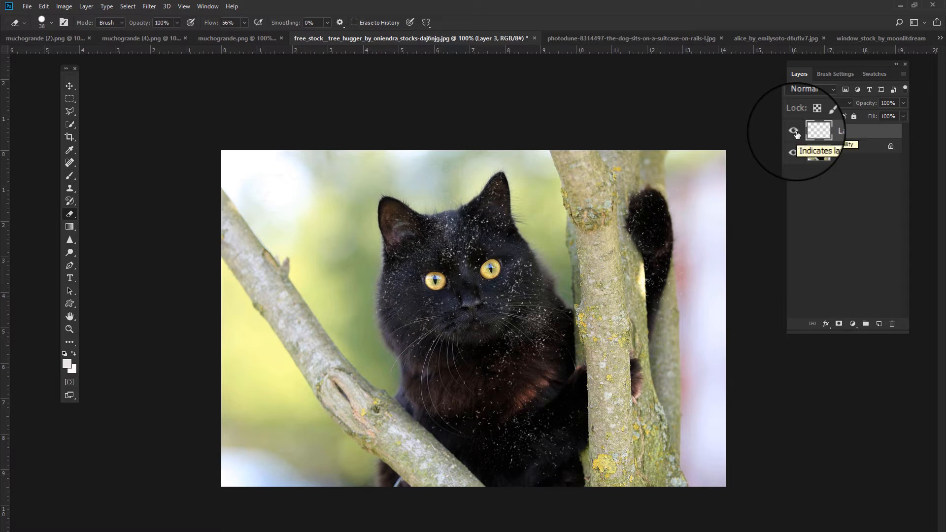
left_click(795, 132)
left_click(795, 132)
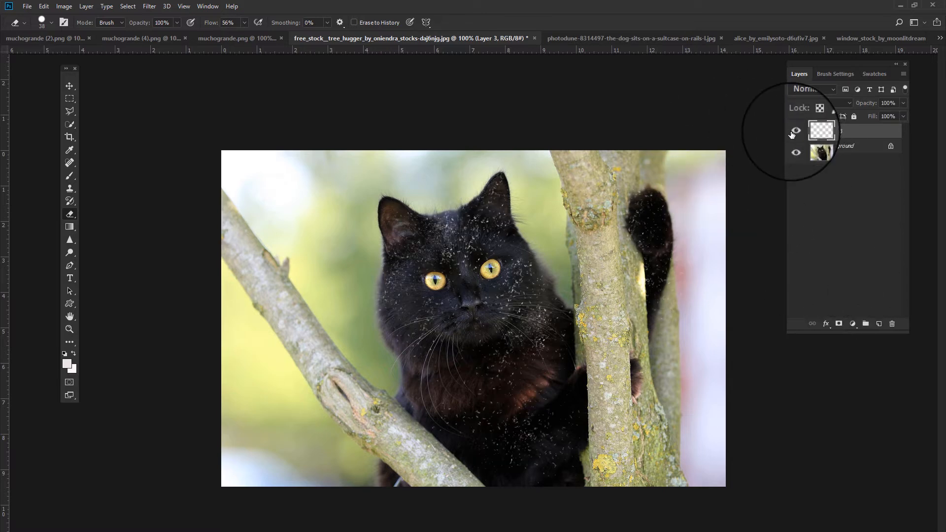
left_click(792, 132)
- On a new layer, stamp snowflakes with the 322 px snowflake brush over the cat's face and body
key("b")
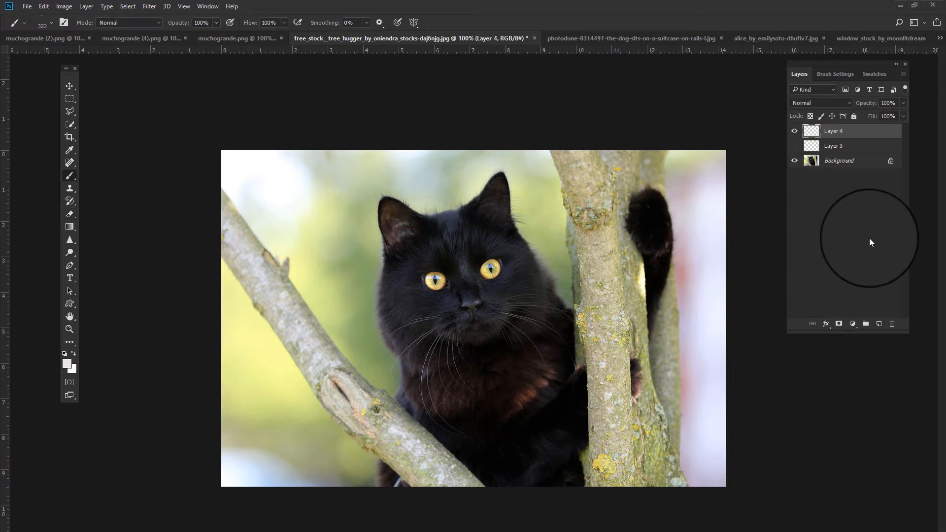
key("ctrl+shift+alt+n")
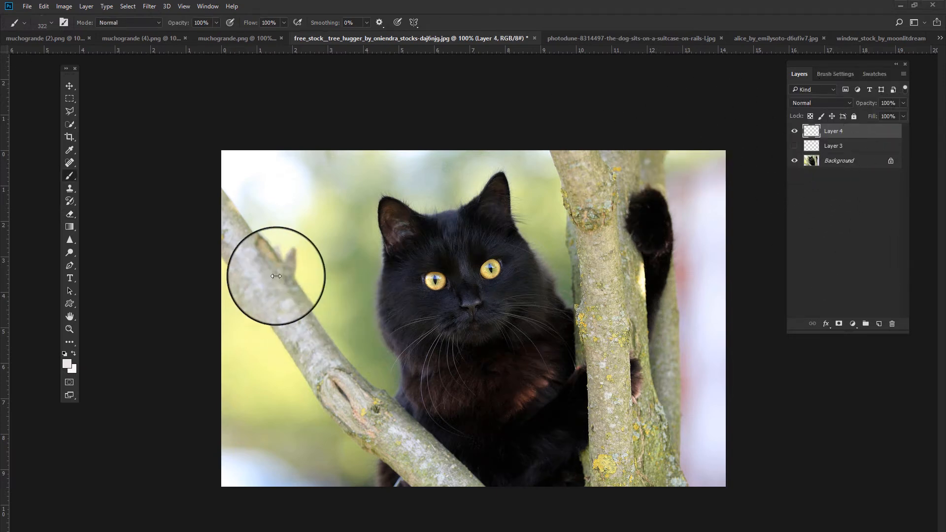
left_click(53, 23)
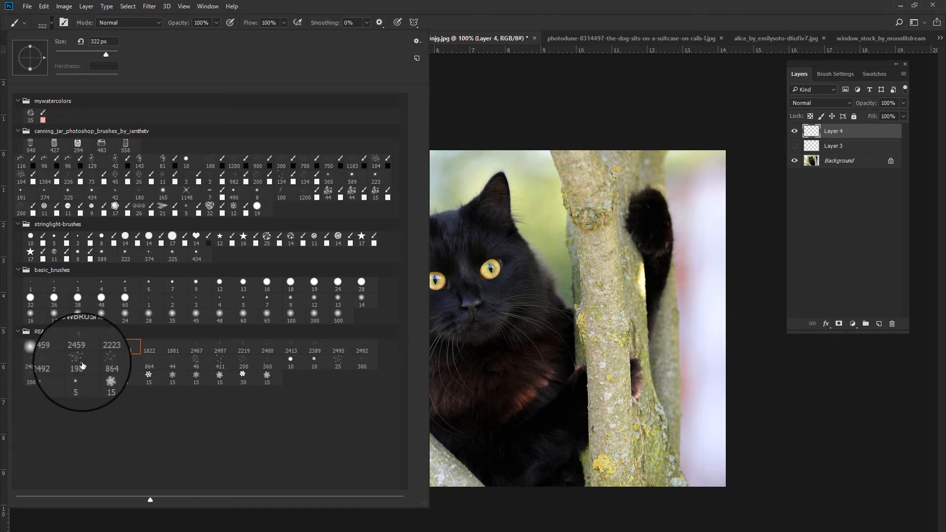
left_click(474, 248)
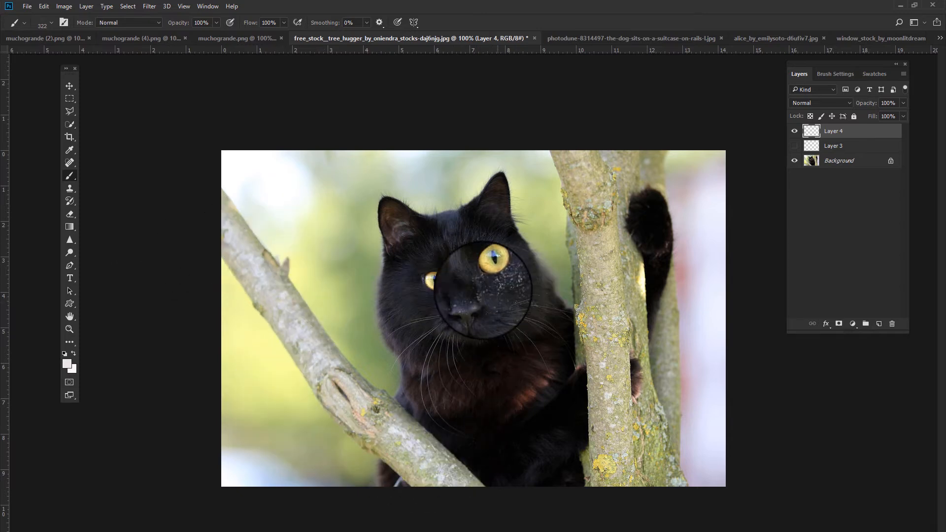
left_click(420, 225)
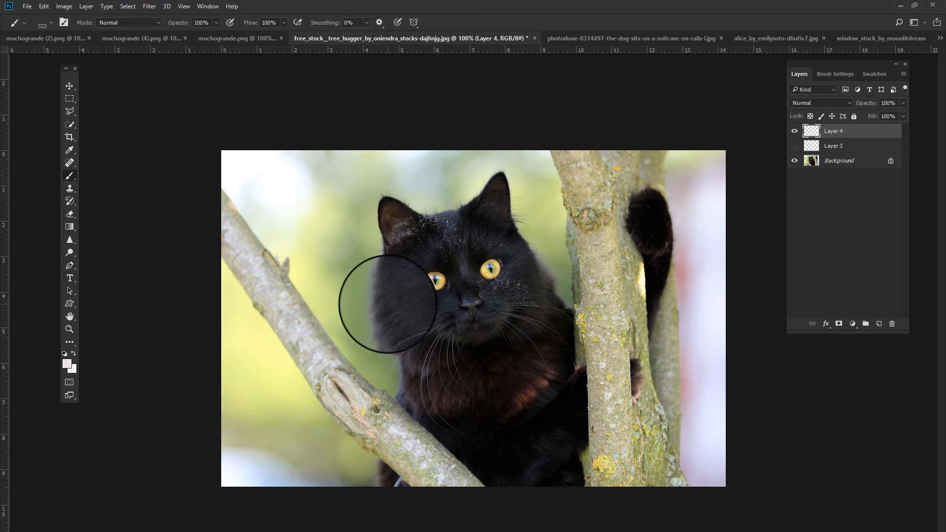
left_click_drag(388, 304, 399, 302)
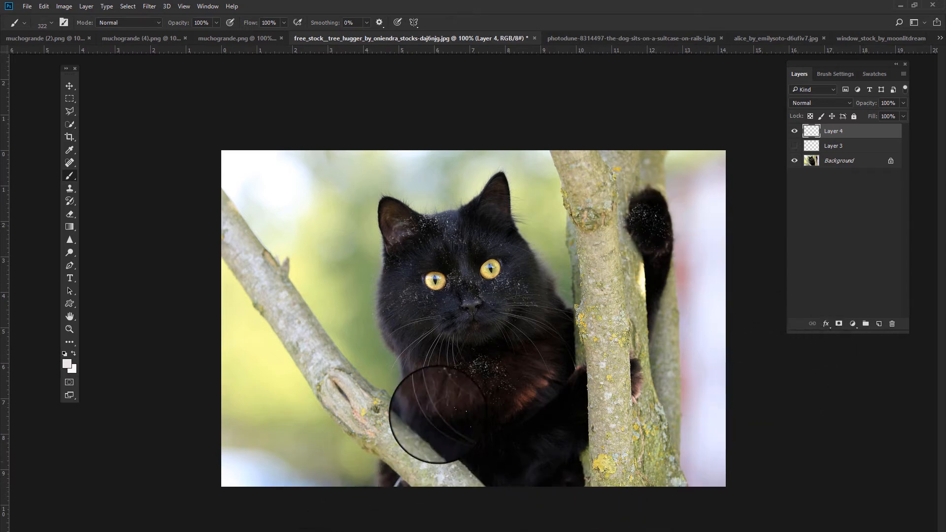
- Delete Layer 3 and Layer 4 together, confirming the deletion
left_click(833, 146, "shift")
left_click(891, 323)
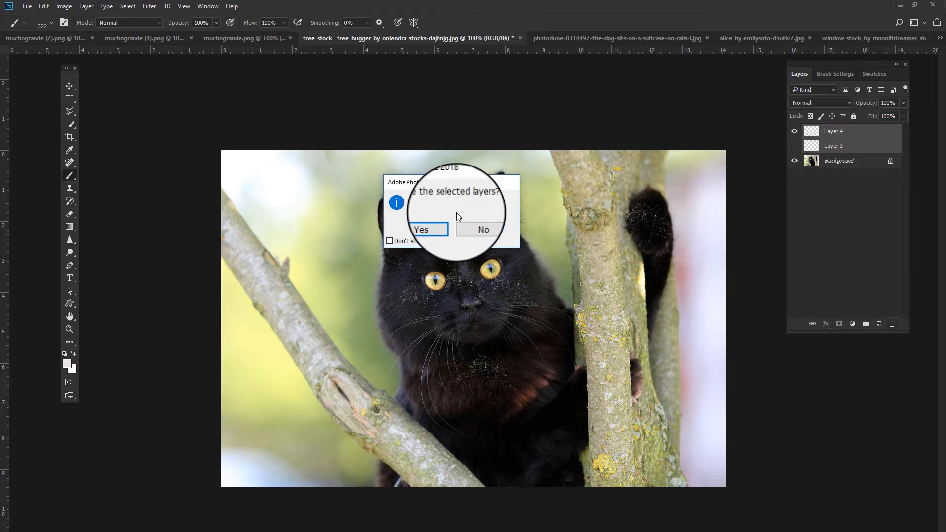
left_click(435, 206)
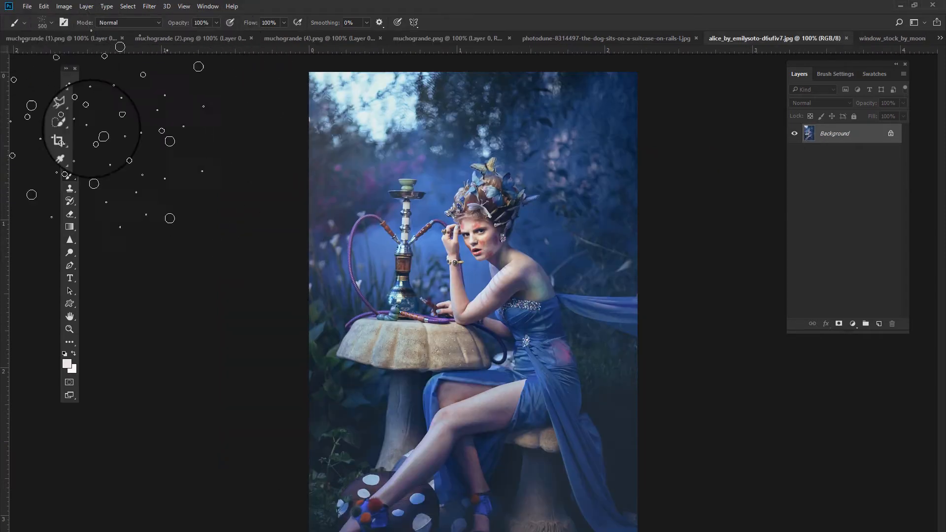
- On a new layer in the forest portrait, paint snowflakes with the 198 snow brush at 500 px across the scene
left_click(50, 27)
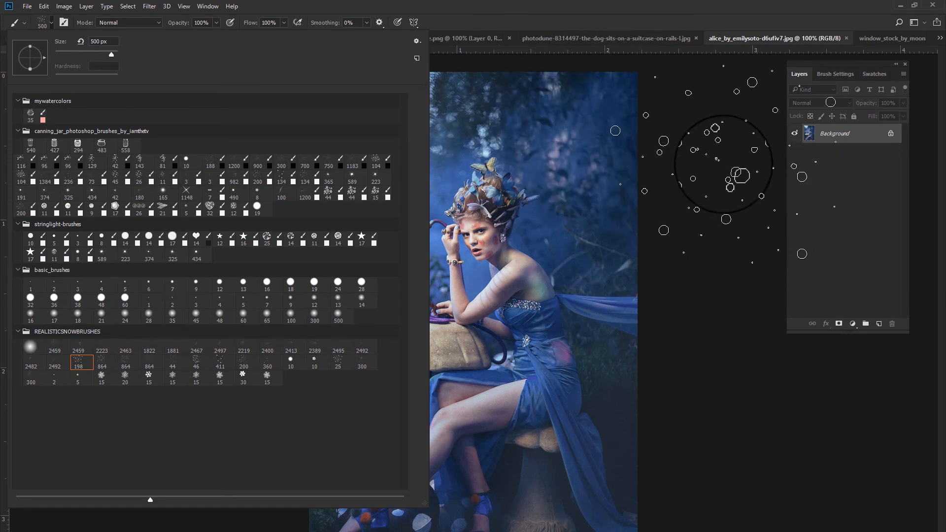
left_click(879, 323)
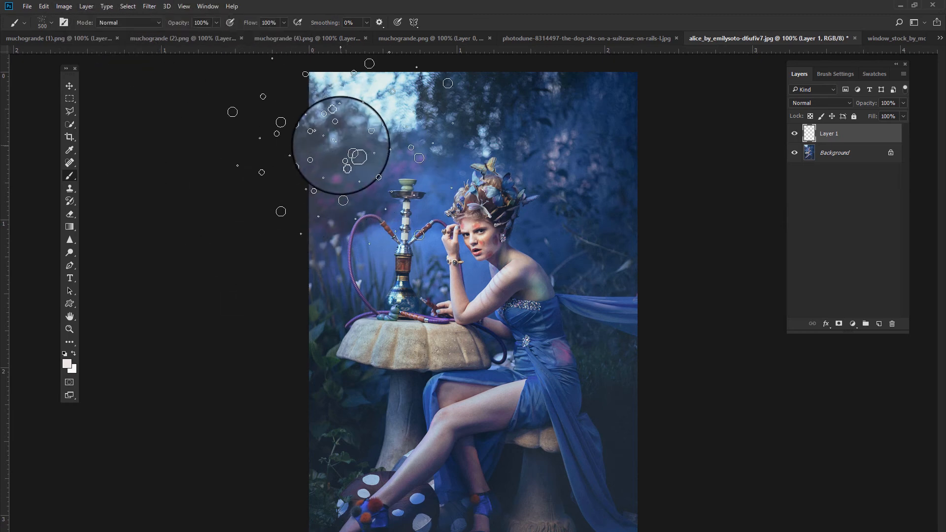
left_click(355, 151)
mouse_move(355, 150)
left_mouse_down()
mouse_move(566, 148)
mouse_move(585, 158)
left_mouse_up()
left_click(676, 287)
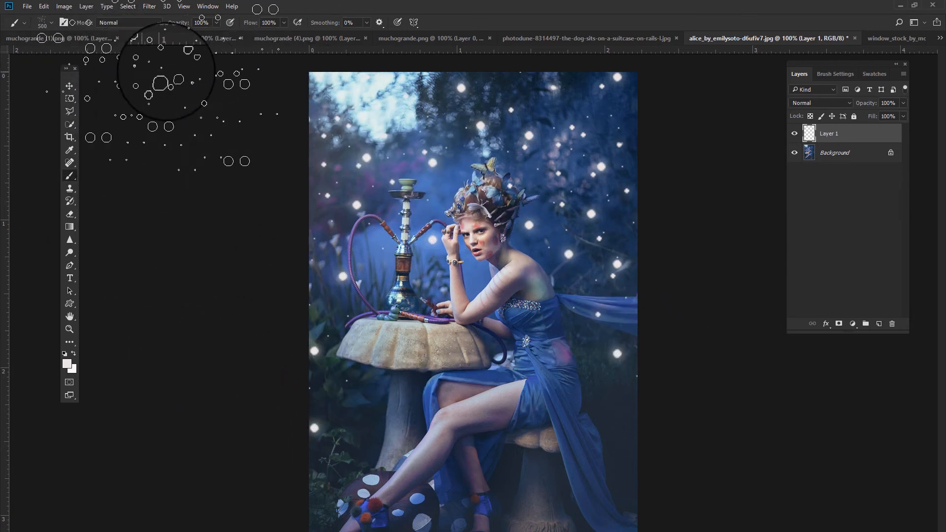
- Apply a Gaussian Blur with a 2.5 pixel radius to the snowflake layer
left_click(151, 8)
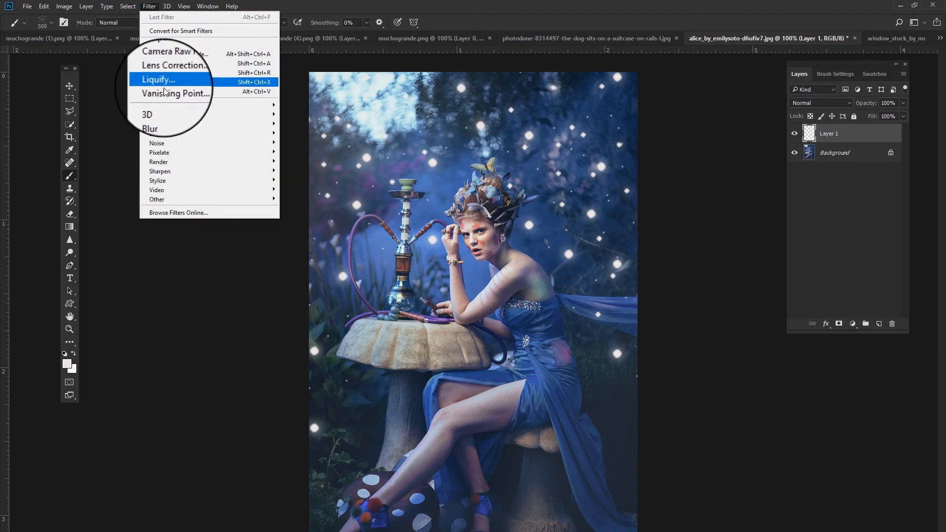
mouse_move(161, 114)
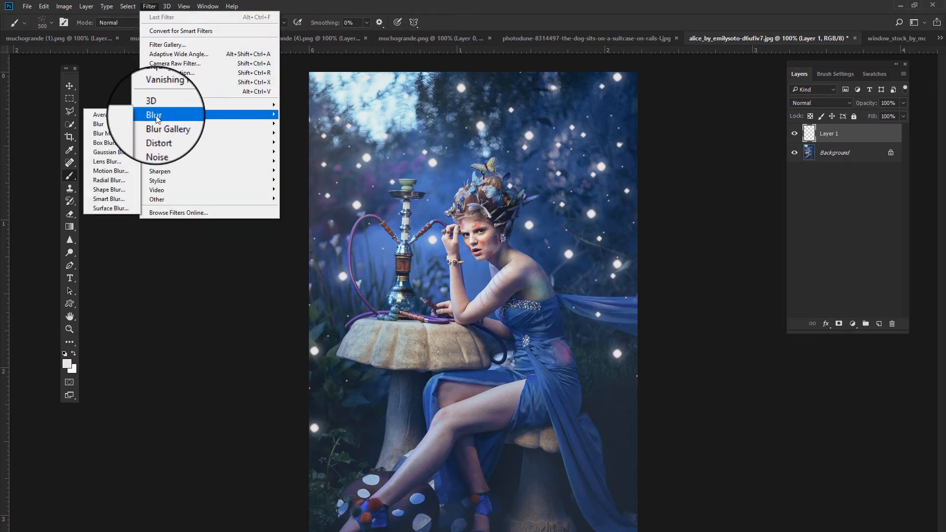
left_click(125, 151)
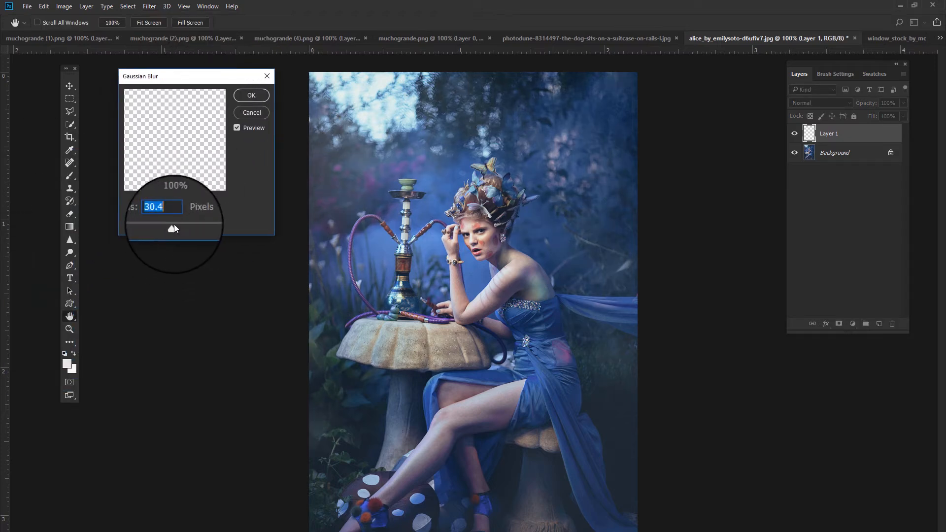
left_click_drag(174, 223, 141, 227)
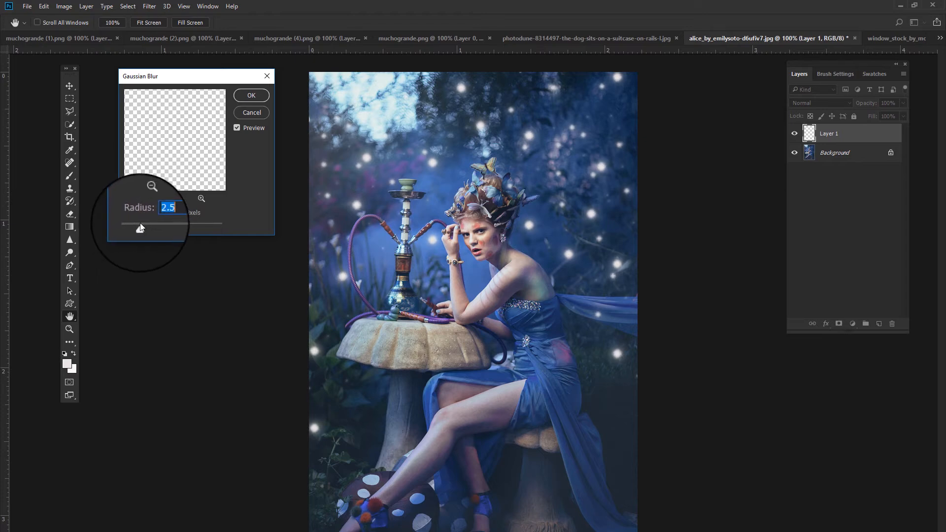
left_click(252, 97)
- With the brush at 300 px, stamp snowflakes on a new layer around the woman's shoulder, the table and the hookah
key("b")
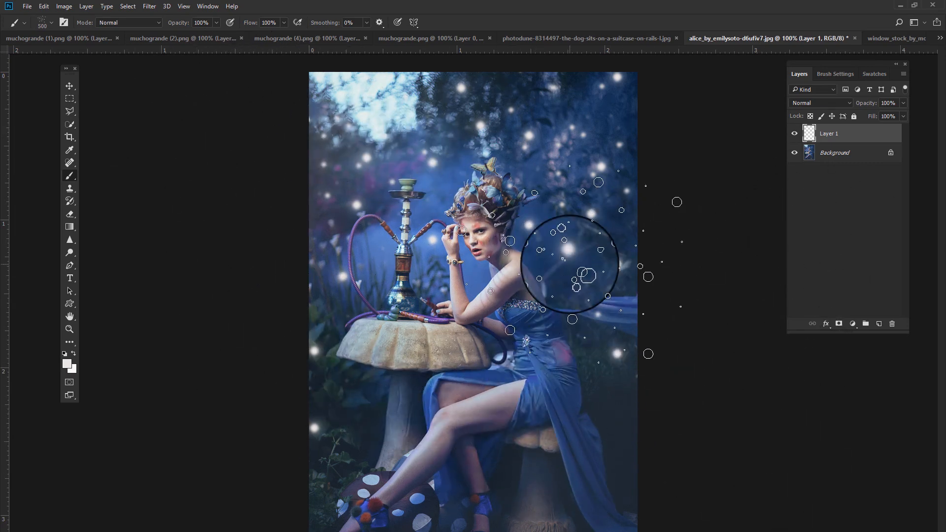
key("bracketleft")
key("bracketleft")
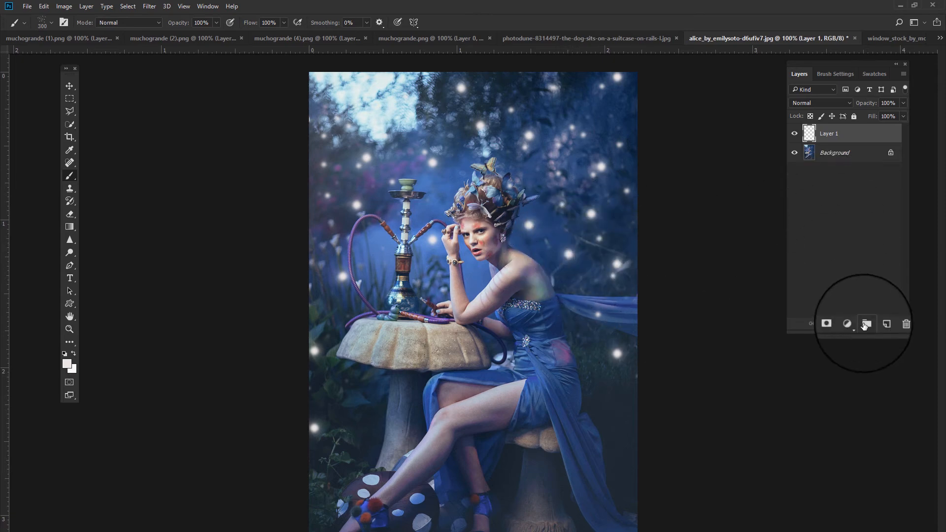
left_click(879, 324)
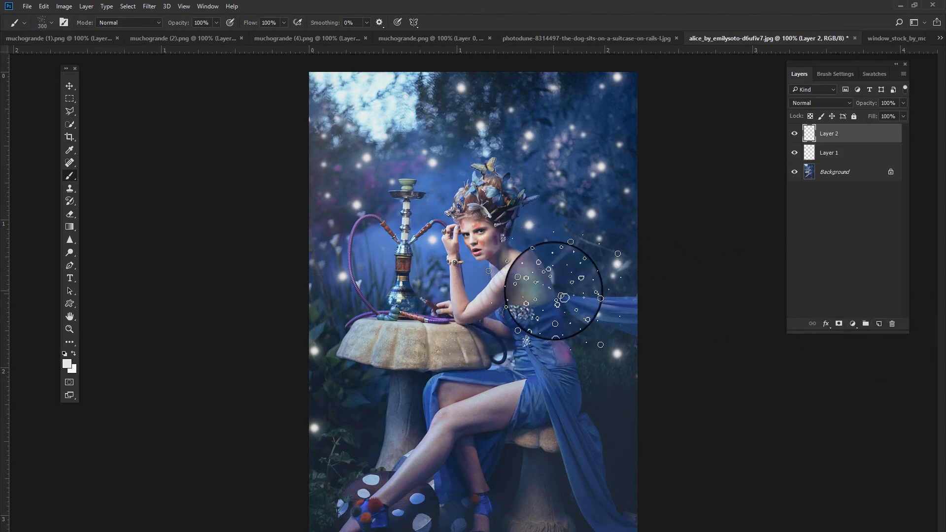
left_click(579, 292)
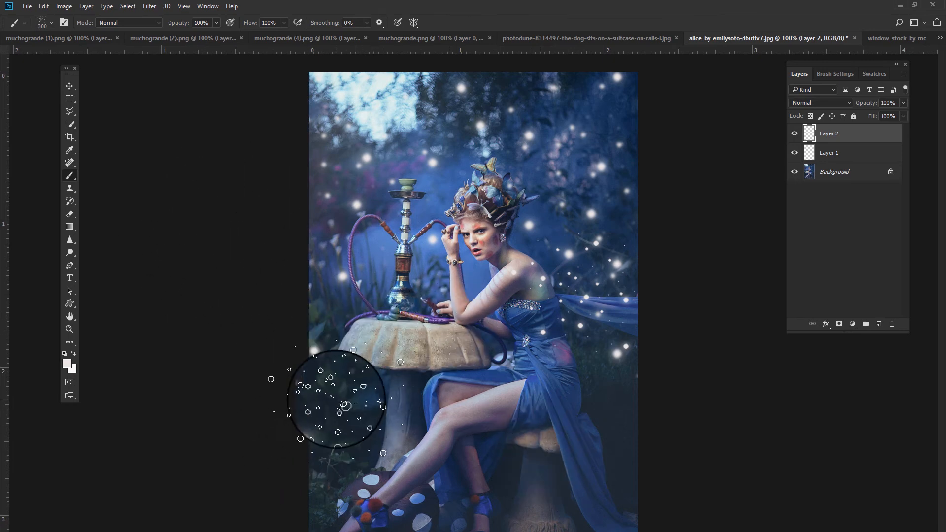
left_click(338, 407)
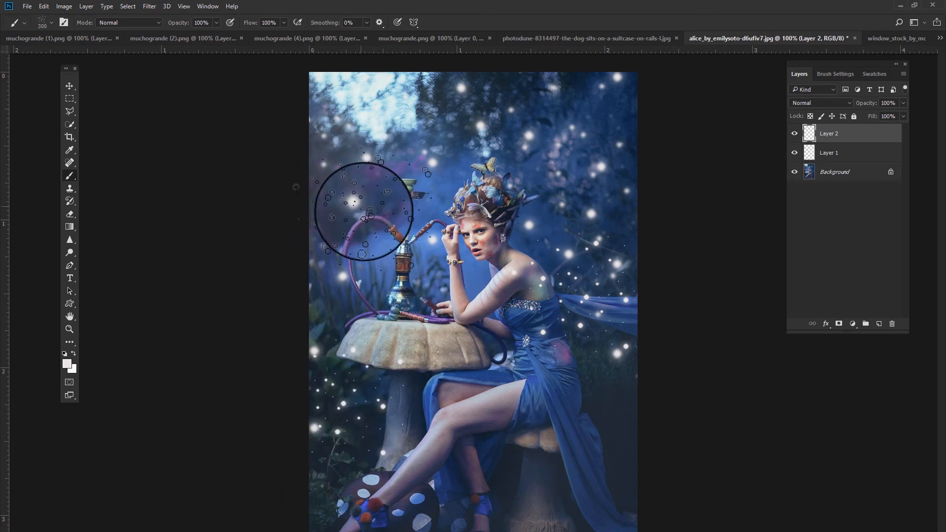
left_click(368, 223)
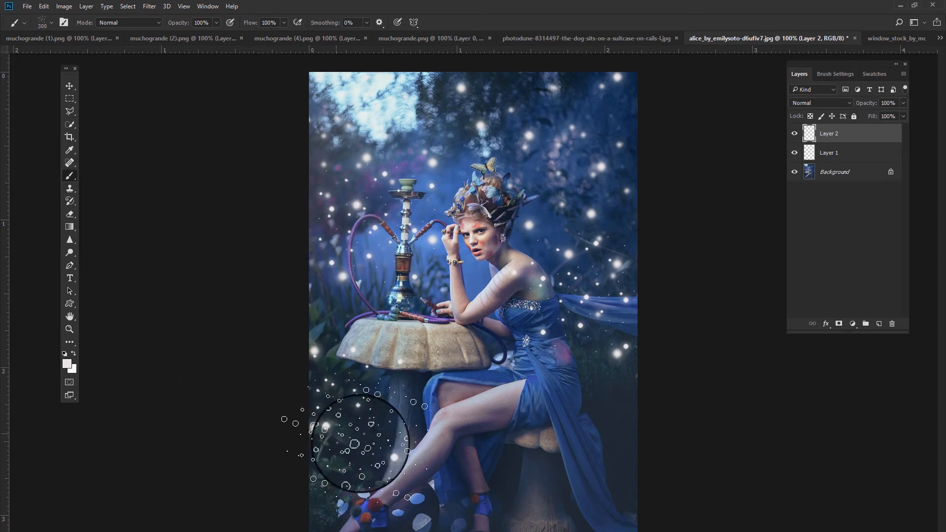
left_click(539, 220)
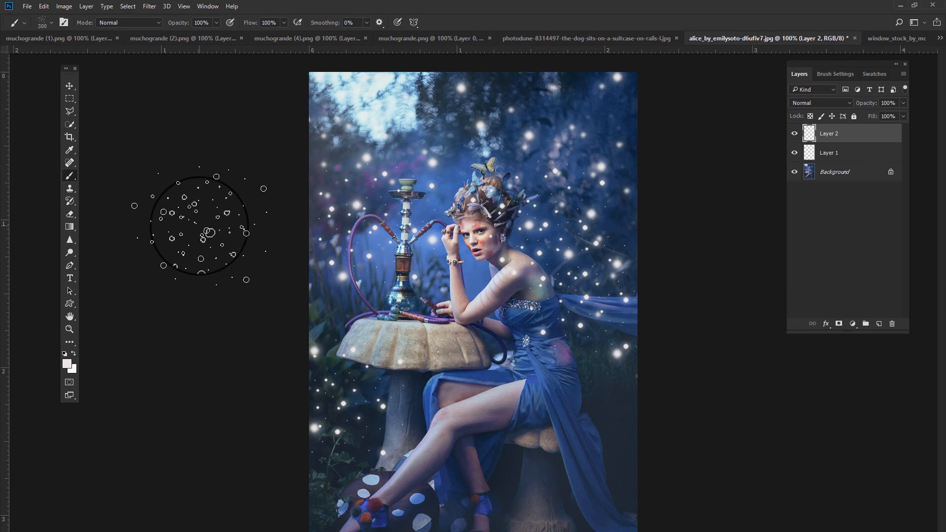
- Shrink the brush to 175 px and stamp smaller snowflakes near the hookah and the woman's head
key("bracketleft")
key("bracketleft")
key("bracketleft")
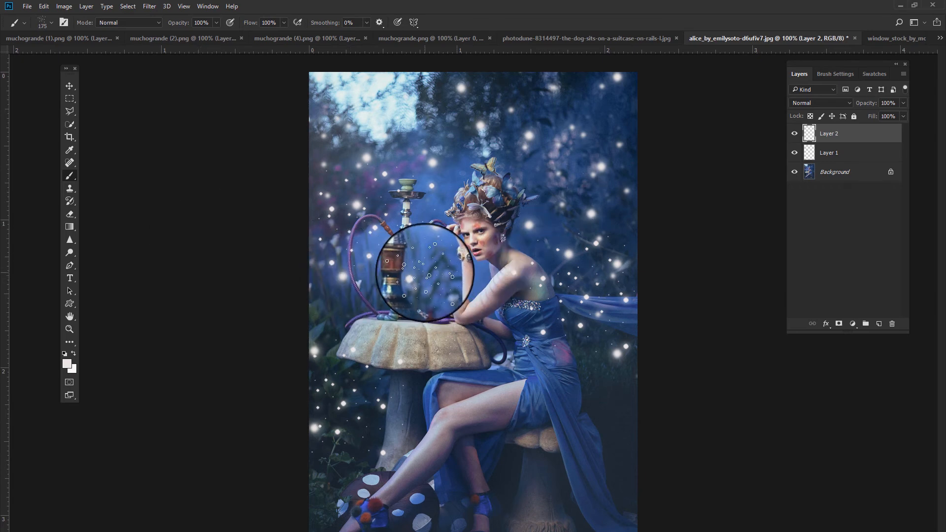
left_click(428, 273)
left_click(539, 213)
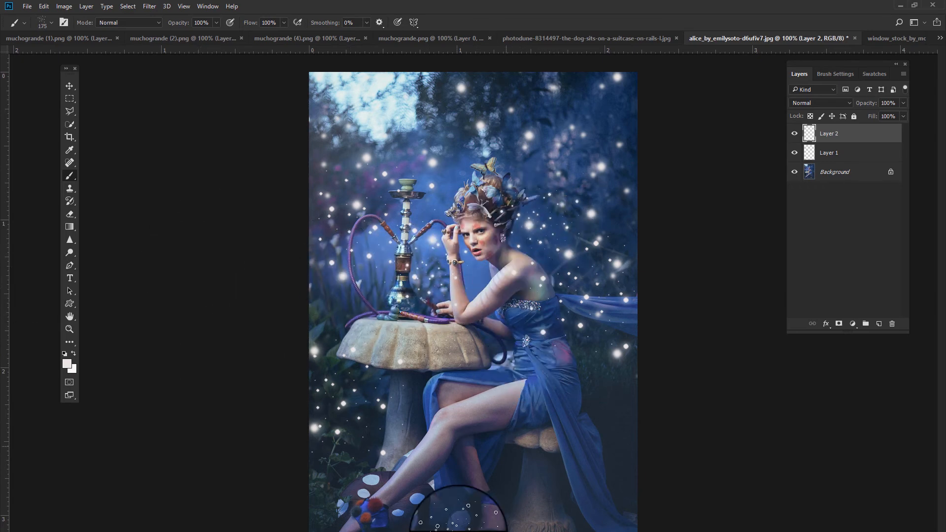
- Stamp one more small snowflake near the table on the second snowflake layer
left_click(463, 354)
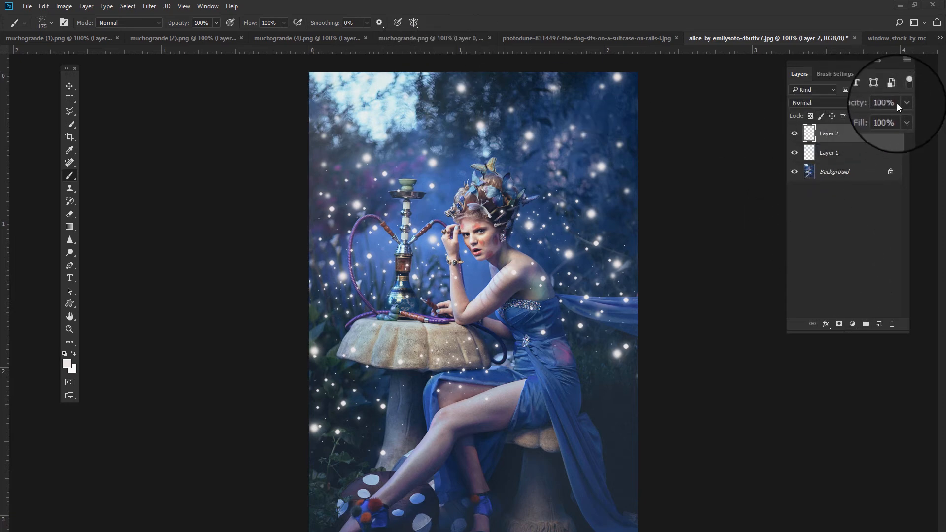
left_click(902, 117)
left_click_drag(903, 130, 891, 127)
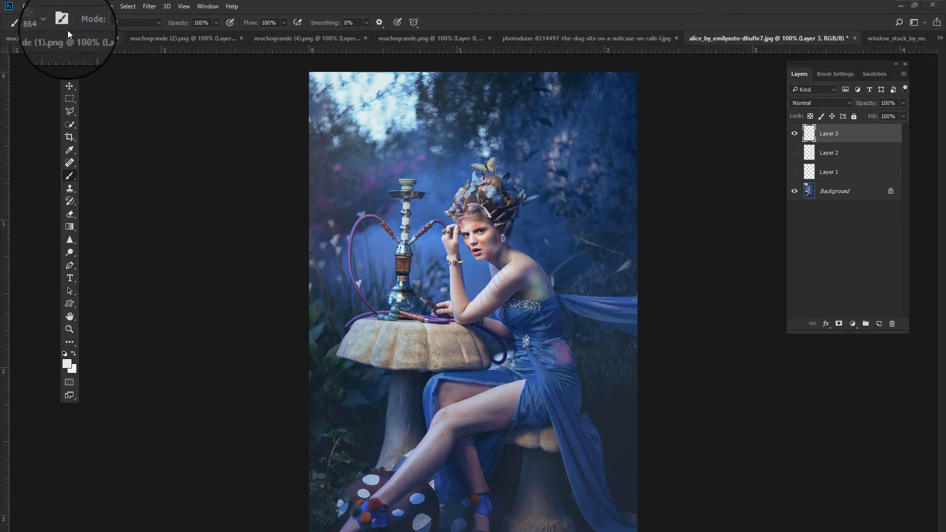
- On a new layer, switch to the 864 px star snowflake brush and stamp sparkling flakes across the portrait
left_click(51, 22)
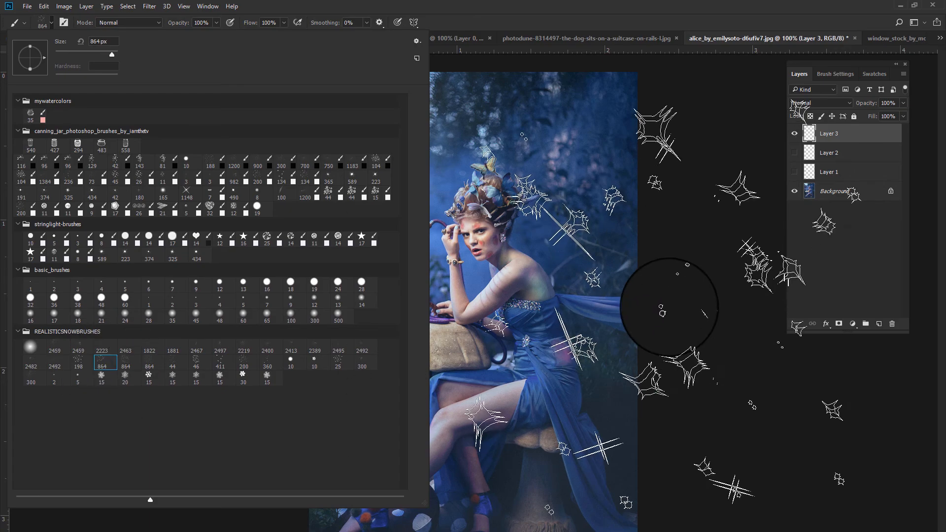
left_click(827, 368)
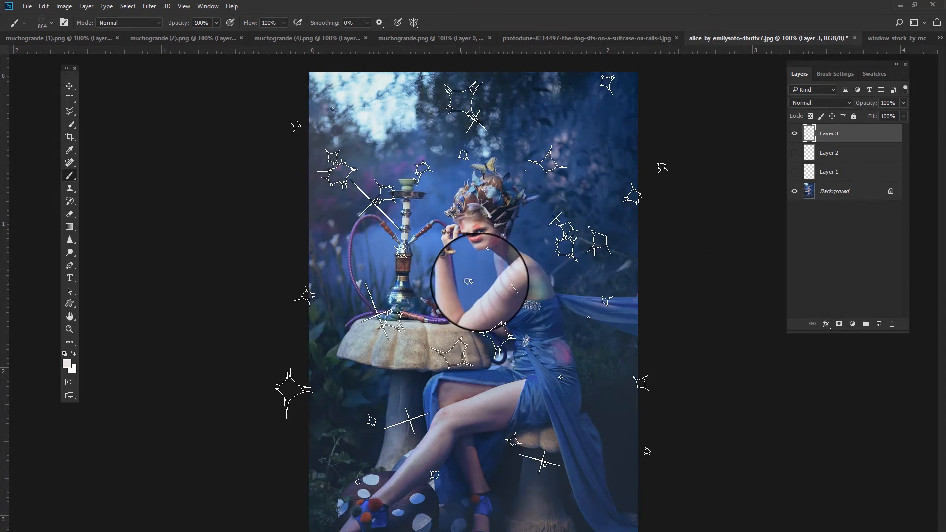
left_click(481, 280)
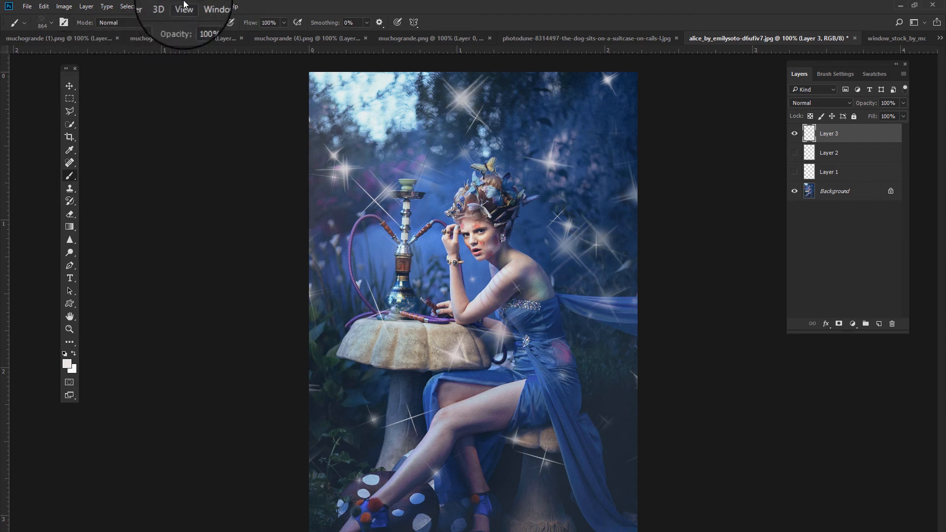
- Apply a Gaussian Blur with a 3.5 pixel radius to the star snowflake layer
left_click(149, 5)
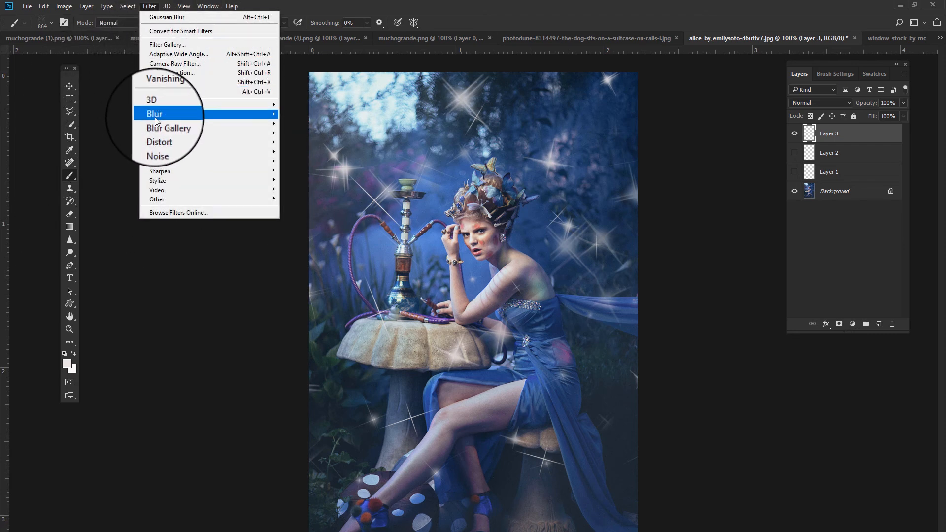
mouse_move(155, 115)
left_click(125, 153)
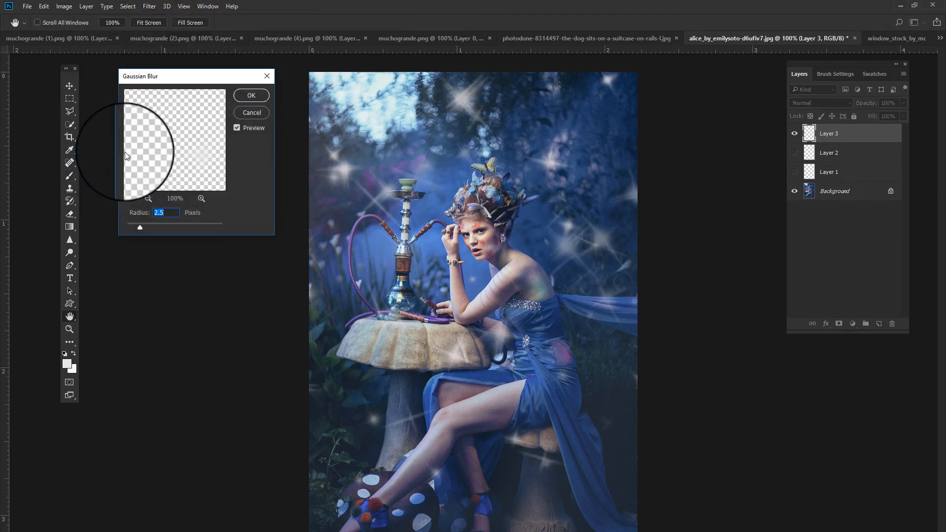
left_click_drag(140, 227, 145, 230)
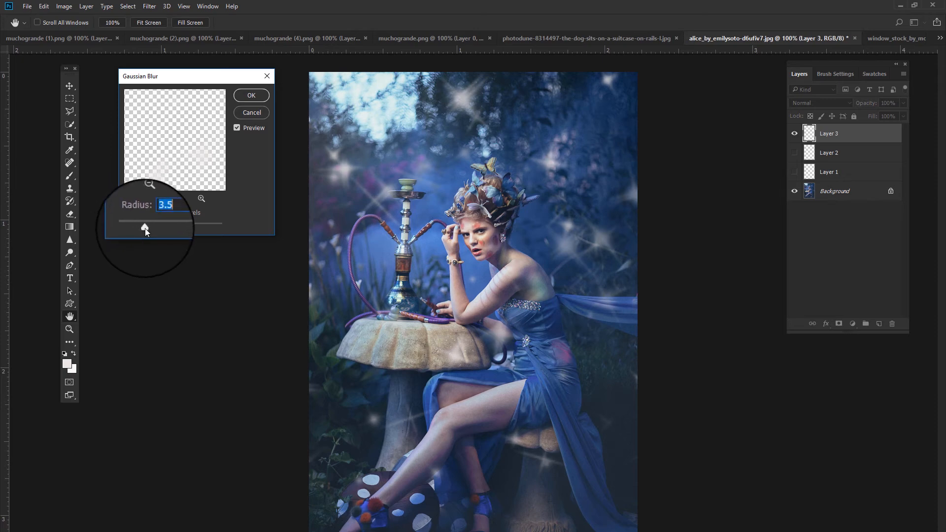
left_click(252, 95)
- Return to the Brush tool and make the two earlier snowflake layers visible again
key("b")
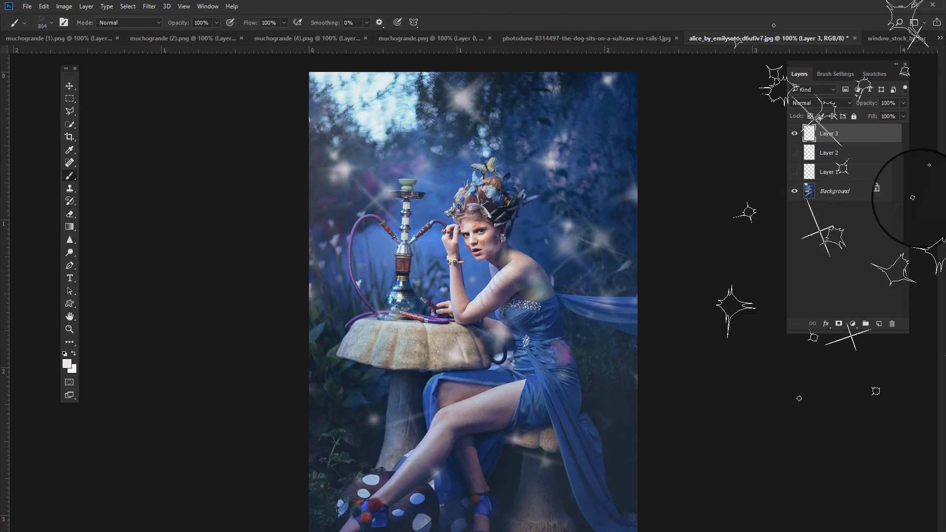
left_click(795, 156)
left_click(796, 174)
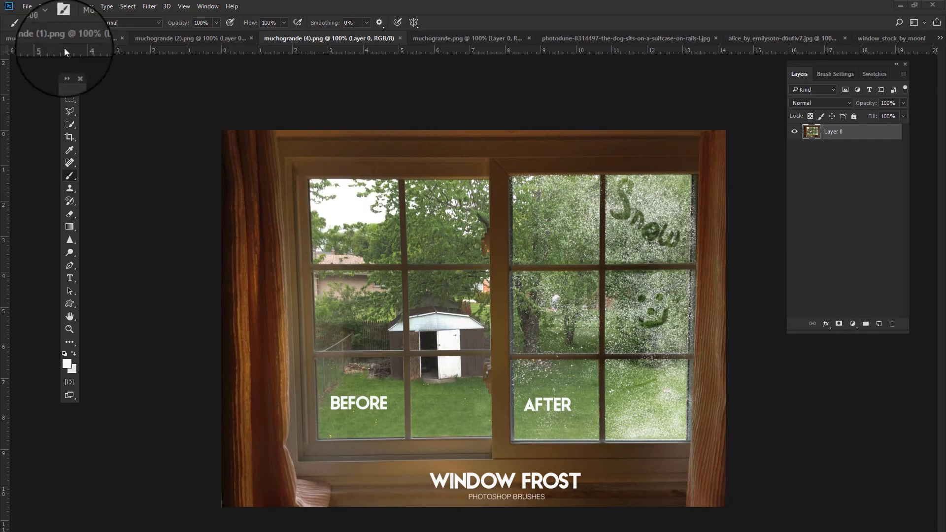
right_click(286, 297)
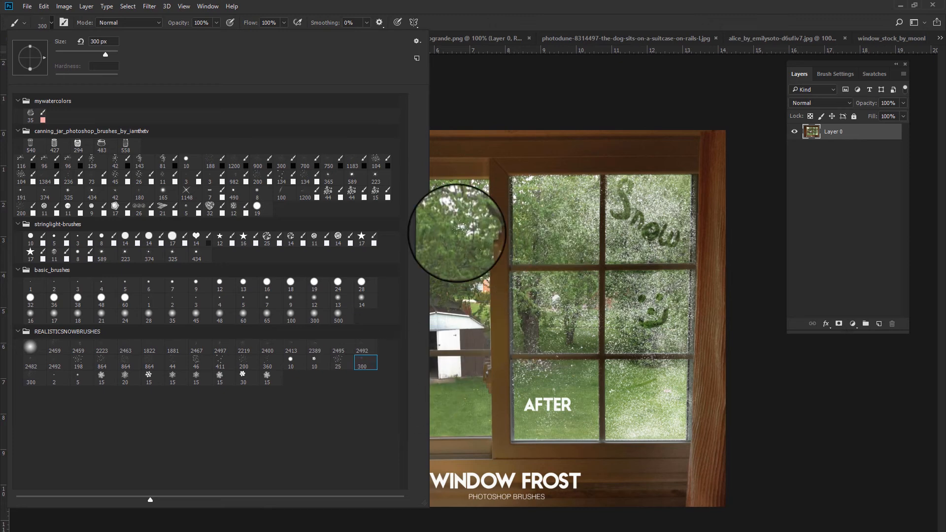
mouse_move(453, 230)
left_mouse_down()
mouse_move(407, 253)
mouse_move(409, 233)
mouse_move(349, 234)
mouse_move(352, 228)
mouse_move(328, 224)
mouse_move(360, 205)
mouse_move(331, 218)
mouse_move(333, 238)
mouse_move(370, 290)
mouse_move(347, 323)
mouse_move(376, 341)
mouse_move(392, 309)
mouse_move(348, 344)
mouse_move(371, 384)
mouse_move(359, 417)
mouse_move(309, 412)
left_mouse_up()
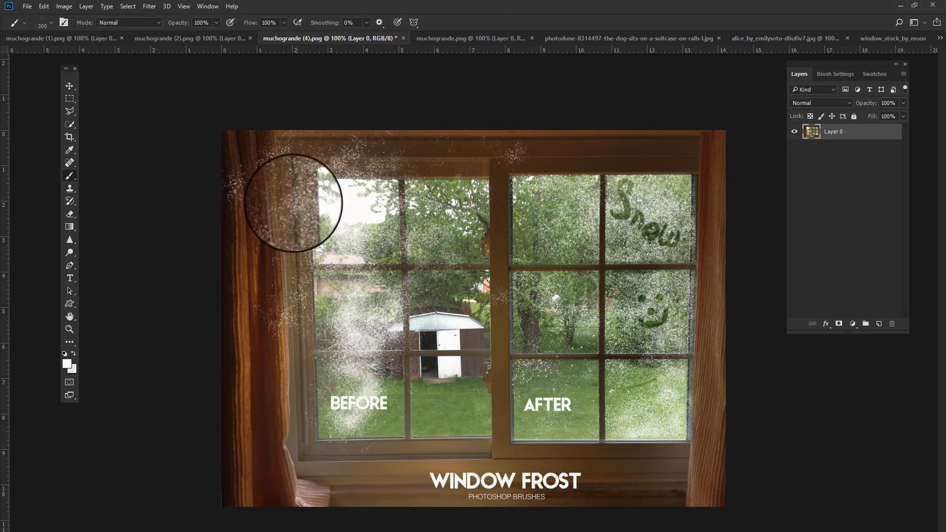
key("ctrl+z")
key("ctrl+z")
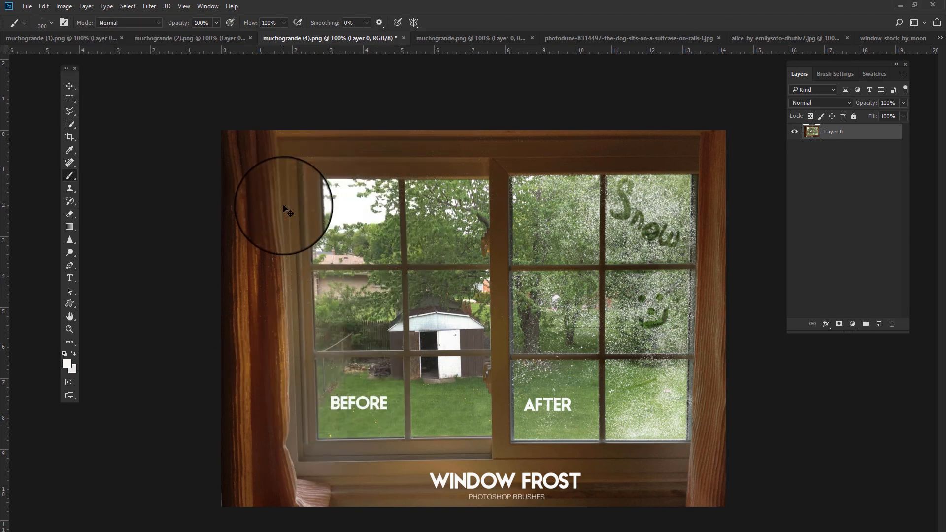
- On a new layer in the window photo, paint frost over the left window pane with the 300 px frost brush
left_click(890, 320)
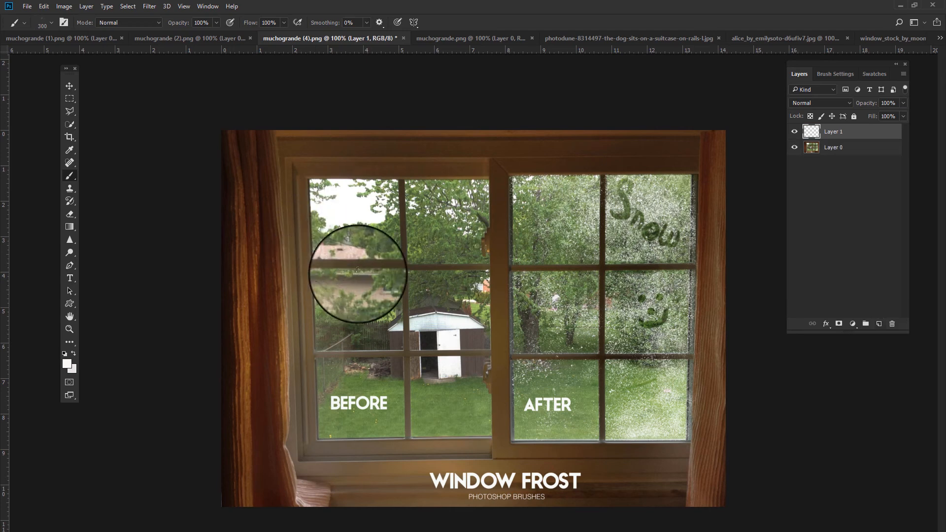
mouse_move(372, 218)
left_mouse_down()
mouse_move(352, 229)
mouse_move(386, 231)
mouse_move(353, 236)
mouse_move(339, 216)
mouse_move(326, 279)
mouse_move(375, 321)
mouse_move(352, 356)
mouse_move(344, 399)
mouse_move(387, 429)
mouse_move(380, 395)
mouse_move(390, 387)
mouse_move(387, 410)
mouse_move(414, 435)
mouse_move(325, 364)
mouse_move(394, 345)
mouse_move(334, 266)
left_mouse_up()
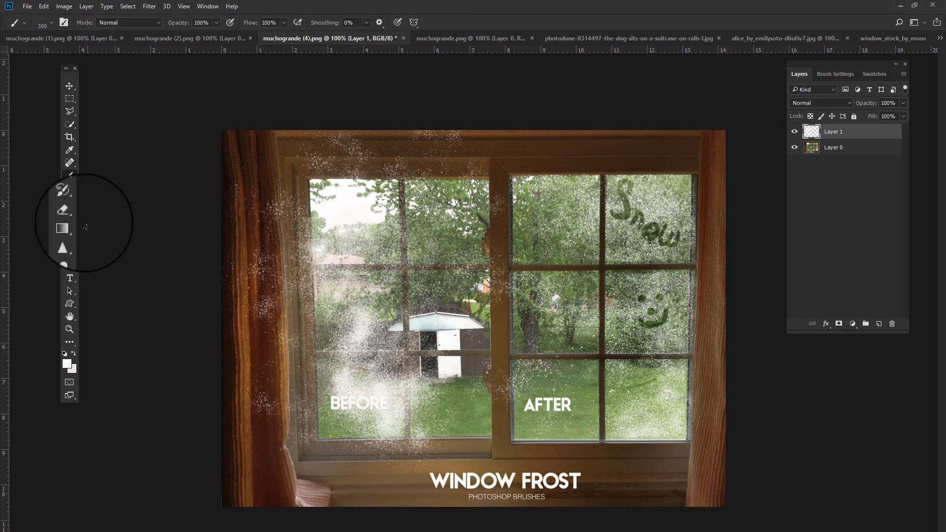
- Using rectangular selections, delete the frost spilling over the left curtain, the top frame and the bottom sill
left_click(63, 100)
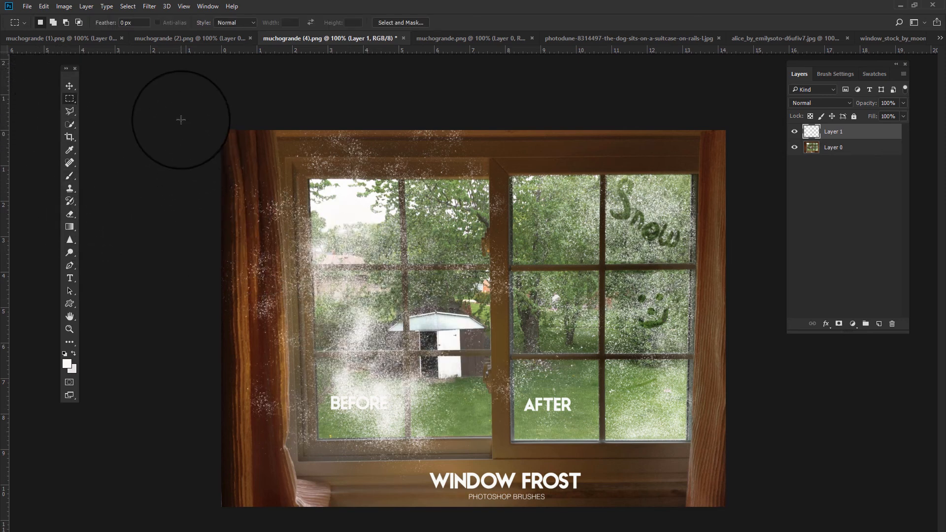
mouse_move(179, 120)
left_mouse_down()
mouse_move(295, 391)
mouse_move(312, 487)
left_mouse_up()
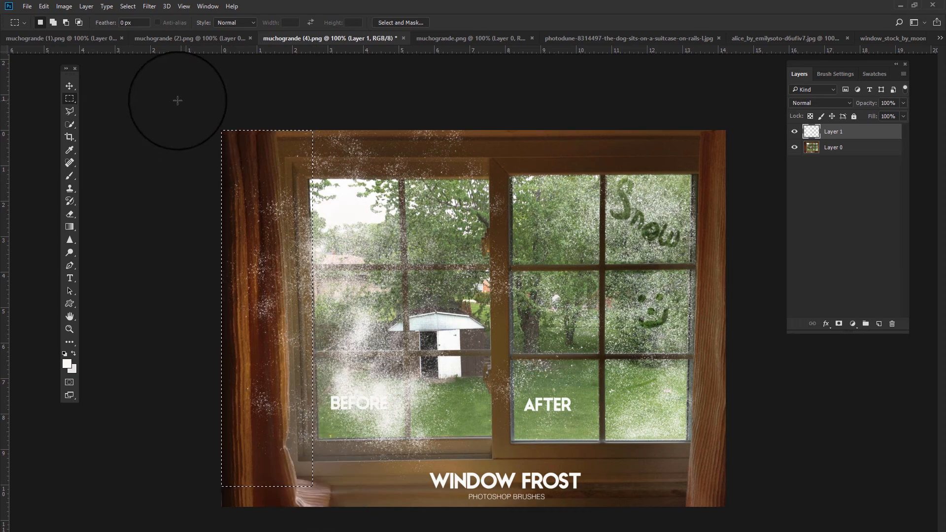
key("Delete")
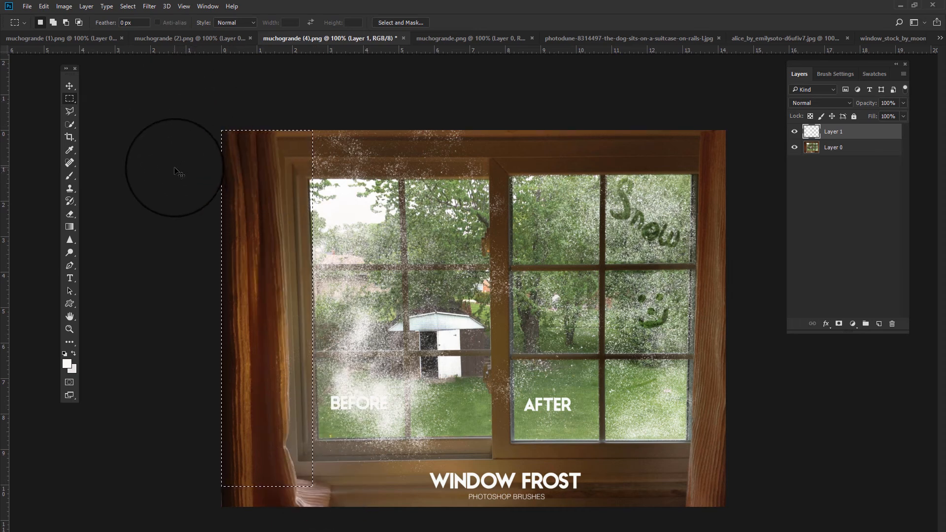
left_click_drag(222, 131, 569, 178)
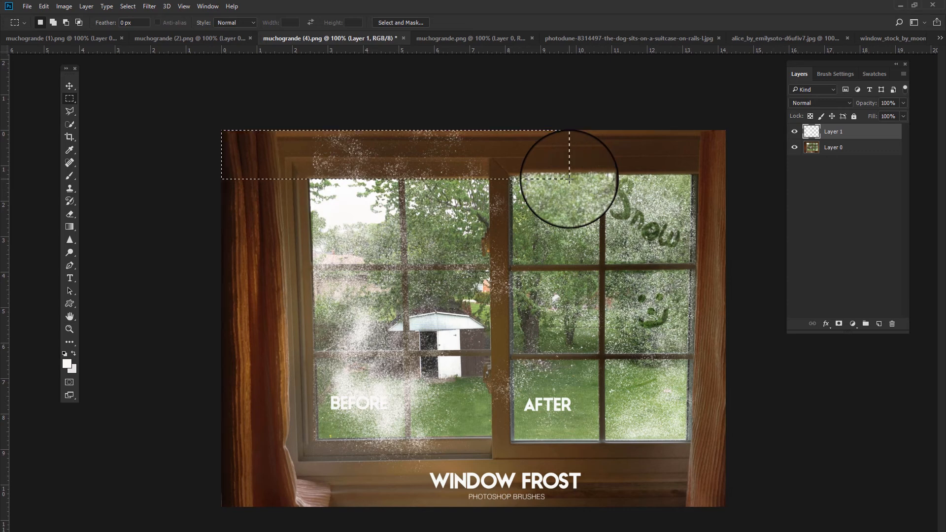
key("Delete")
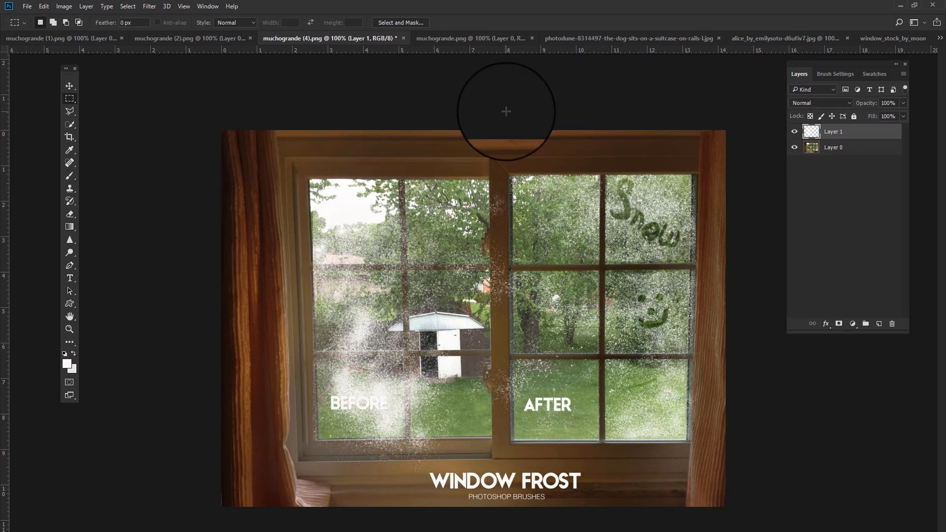
left_click_drag(493, 155, 637, 506)
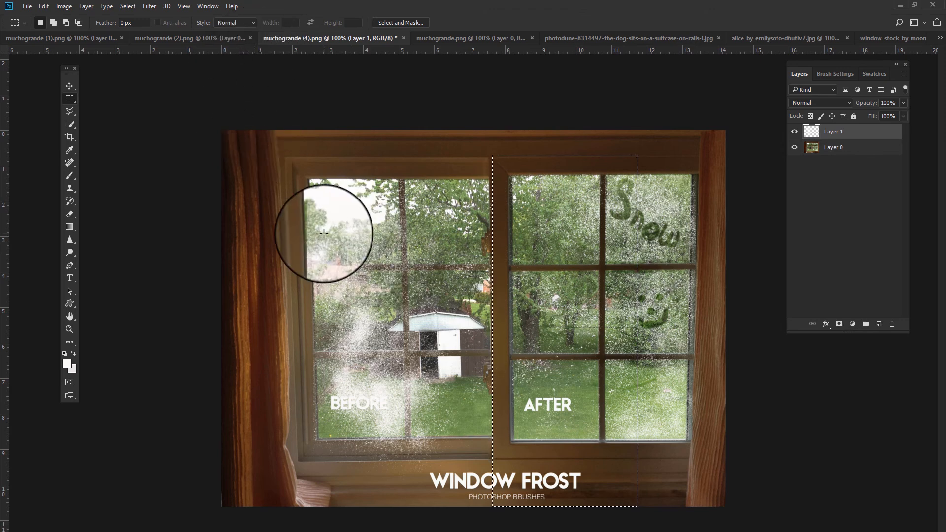
key("ctrl+d")
left_click_drag(239, 439, 539, 491)
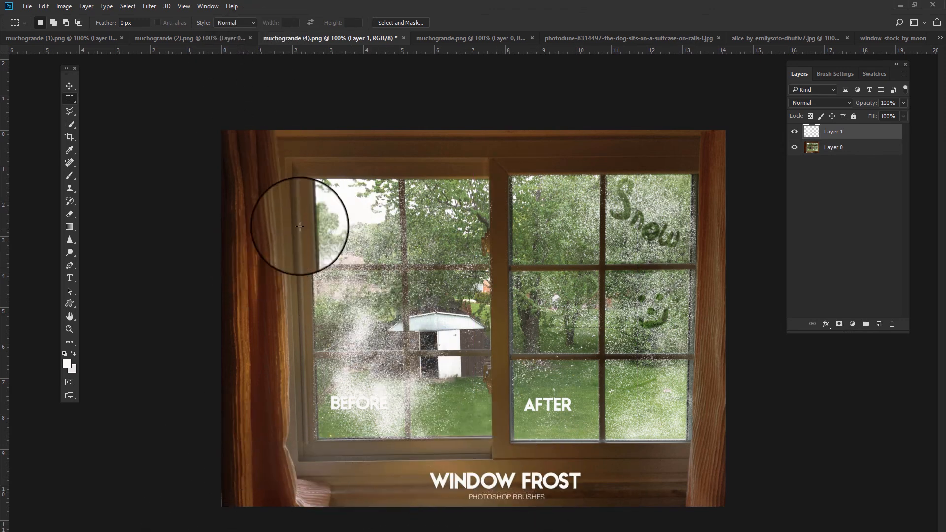
left_click_drag(223, 151, 317, 506)
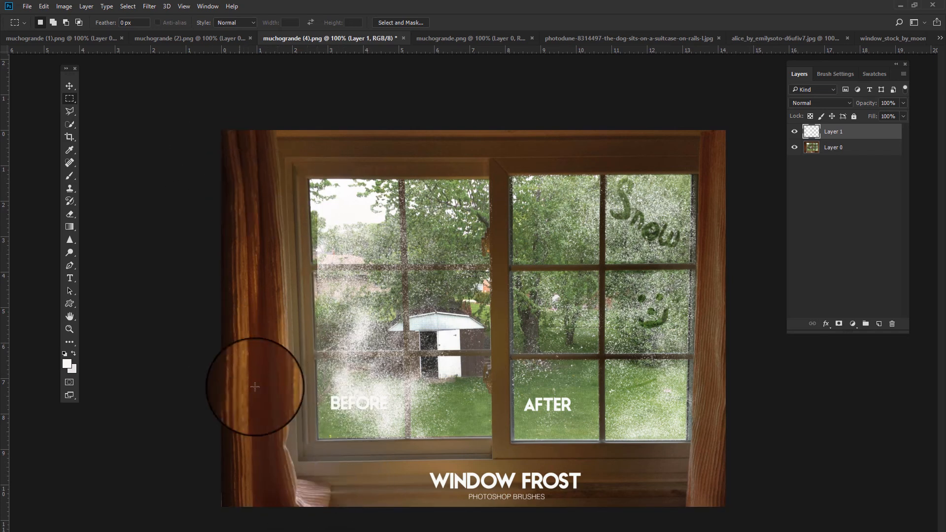
- Switch to the Eraser at 52% opacity, shrink its size and erase a streak through the left pane's frost
left_click(70, 215)
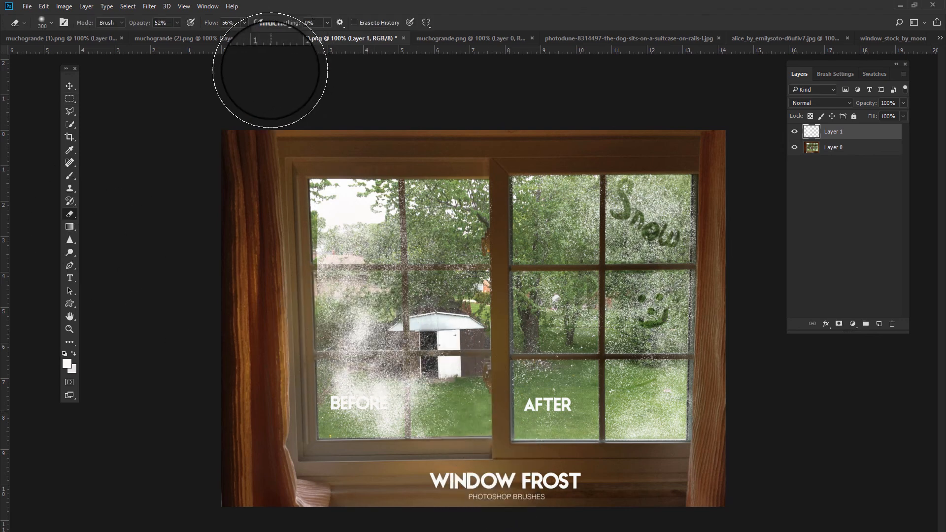
key("bracketleft")
key("bracketleft")
key("bracketleft")
key("bracketleft")
key("bracketleft")
key("bracketleft")
key("bracketleft")
key("bracketleft")
key("bracketleft")
key("bracketleft")
key("bracketleft")
key("bracketleft")
key("bracketleft")
key("bracketleft")
key("bracketleft")
key("bracketleft")
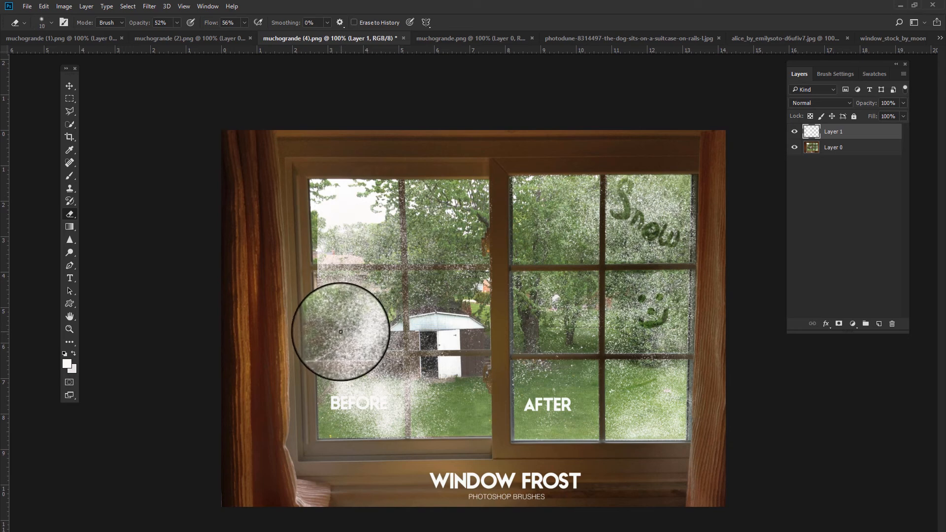
mouse_move(341, 333)
left_mouse_down()
mouse_move(359, 313)
mouse_move(345, 334)
mouse_move(372, 338)
left_mouse_up()
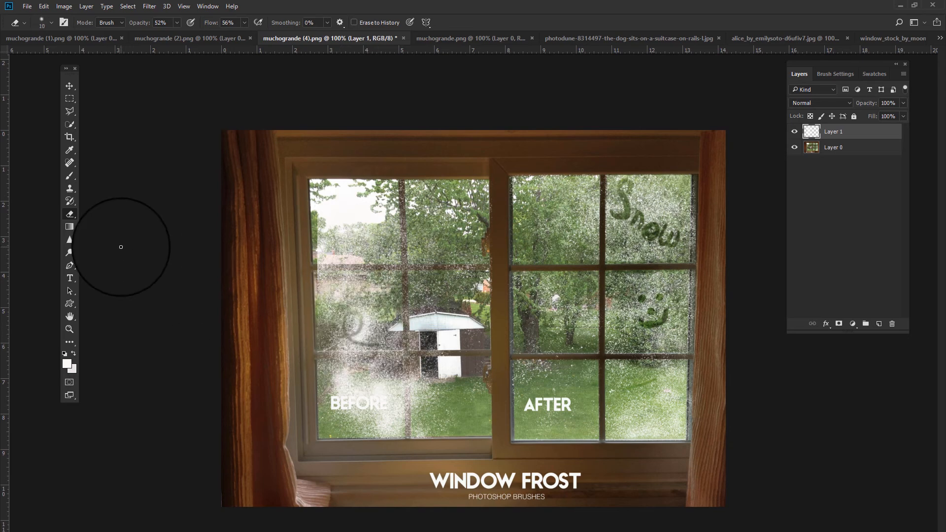
- Set the eraser opacity to 100% and draw lines through the frost on the left pane
left_click(163, 23)
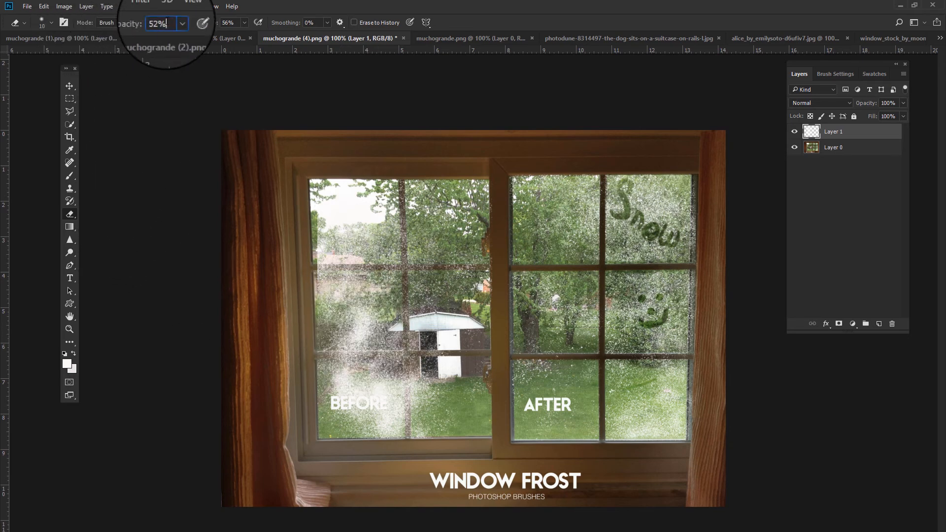
left_click_drag(172, 33, 236, 33)
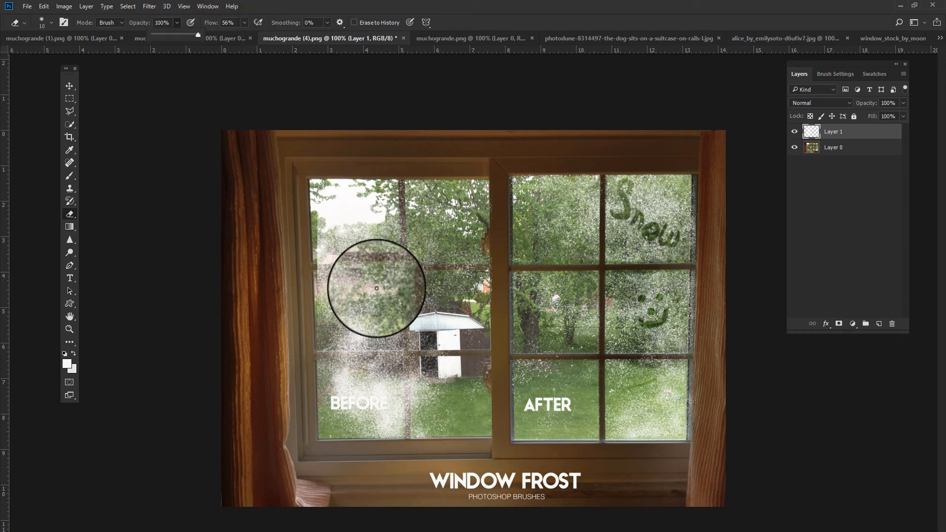
mouse_move(376, 281)
left_mouse_down()
mouse_move(360, 339)
mouse_move(377, 349)
mouse_move(356, 390)
mouse_move(338, 389)
mouse_move(344, 367)
mouse_move(361, 367)
mouse_move(401, 401)
left_mouse_up()
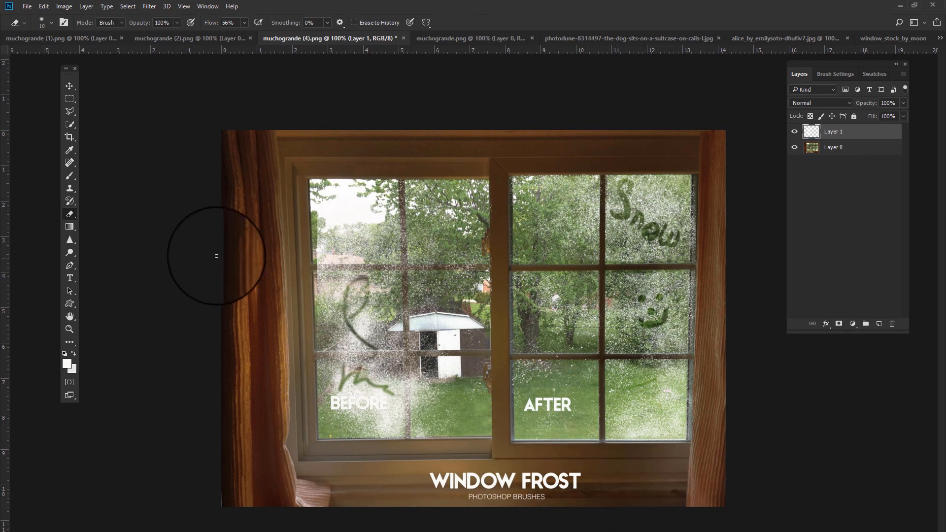
mouse_move(344, 234)
left_mouse_down()
mouse_move(359, 222)
mouse_move(396, 244)
left_mouse_up()
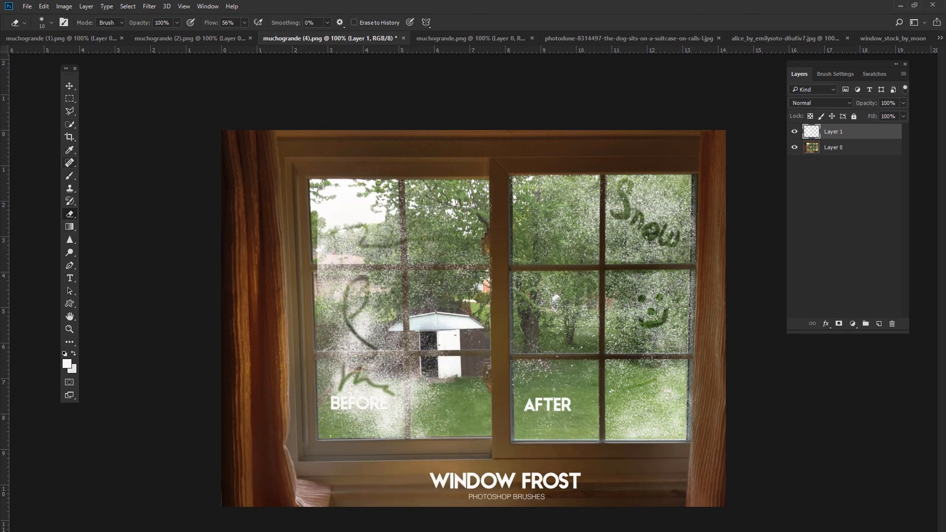
left_click_drag(404, 425, 442, 398)
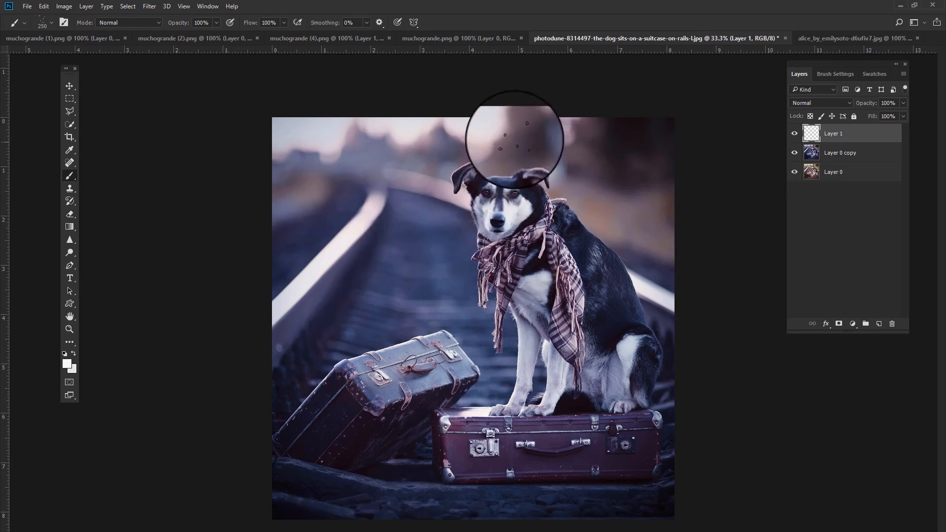
- On the dog photo's empty layer, shrink the brush to 200 px and paint snowflakes falling down the right side
key("bracketleft")
key("bracketleft")
key("bracketleft")
key("bracketleft")
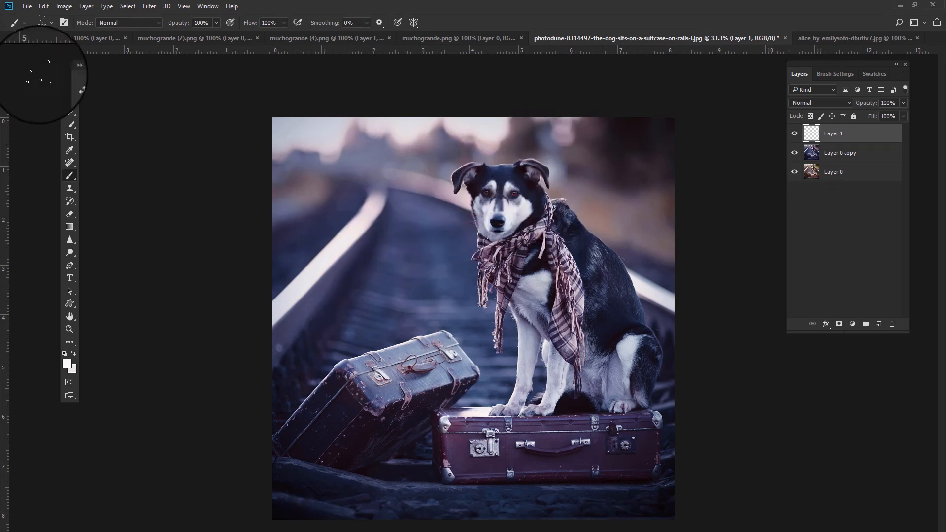
mouse_move(600, 143)
left_mouse_down()
mouse_move(569, 177)
mouse_move(574, 200)
left_mouse_up()
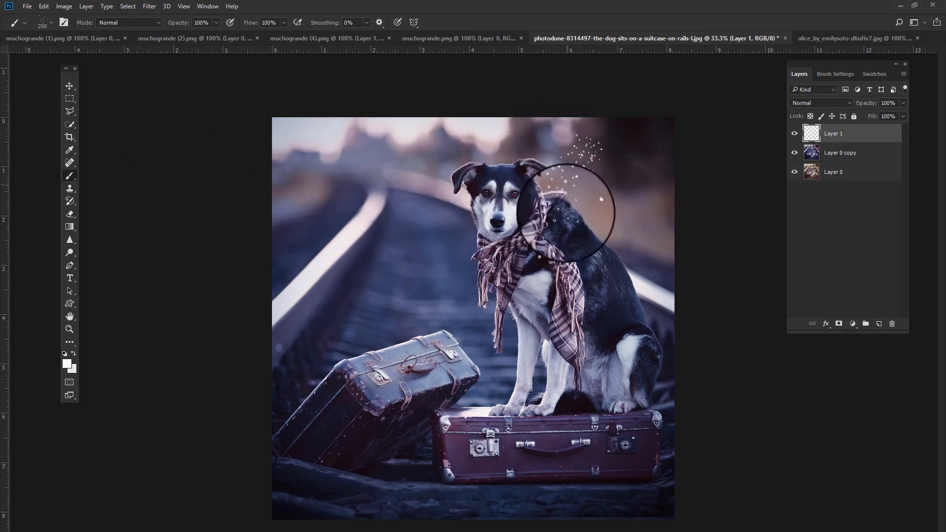
mouse_move(546, 255)
left_mouse_down()
mouse_move(482, 286)
mouse_move(483, 325)
mouse_move(596, 229)
mouse_move(602, 154)
mouse_move(625, 150)
mouse_move(633, 311)
mouse_move(659, 189)
mouse_move(665, 507)
left_mouse_up()
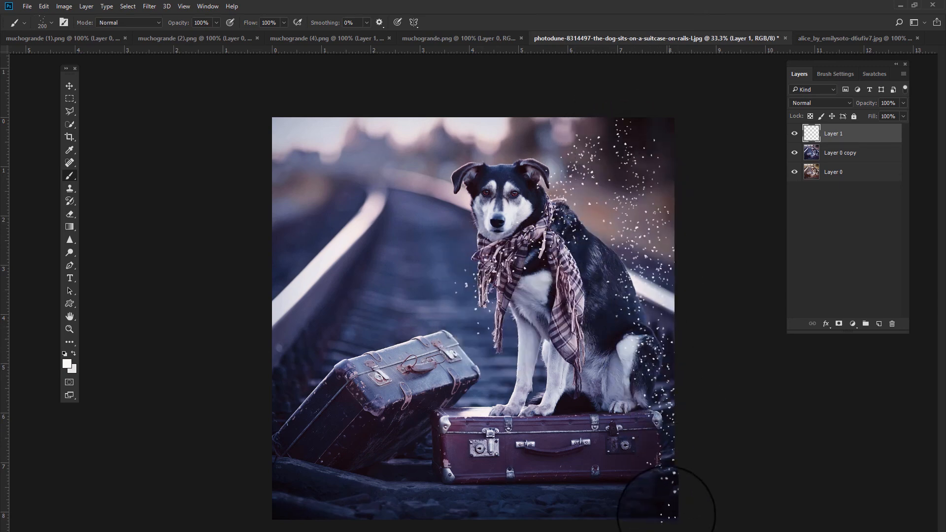
left_click_drag(663, 139, 673, 284)
mouse_move(603, 197)
left_mouse_down()
mouse_move(595, 230)
mouse_move(606, 263)
left_mouse_up()
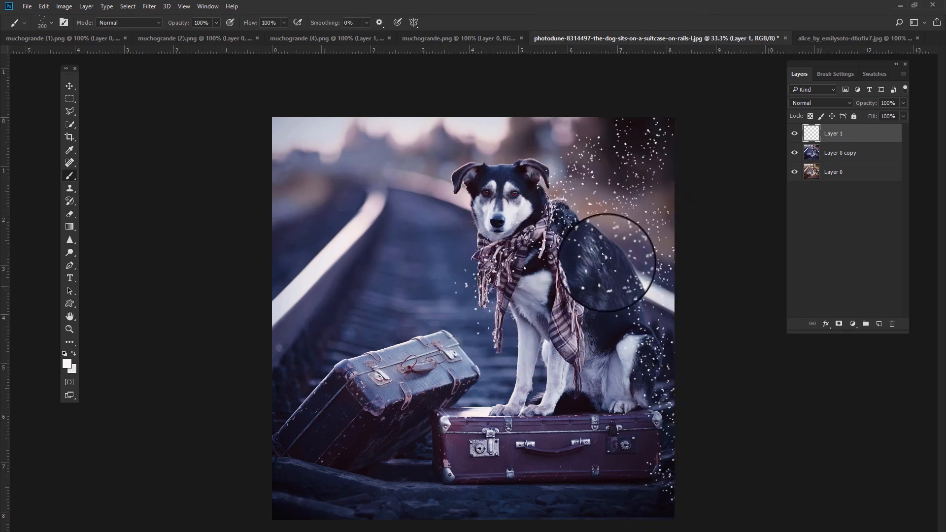
- Paint snowflakes across the dog photo's top, centre and left side, and toggle the tinted copy layer to compare
left_click_drag(606, 118, 522, 135)
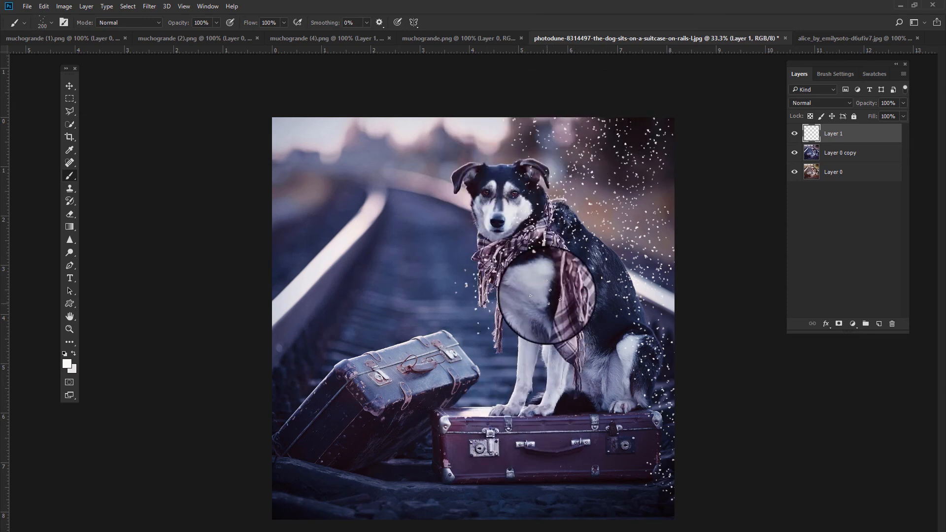
left_click_drag(599, 265, 605, 394)
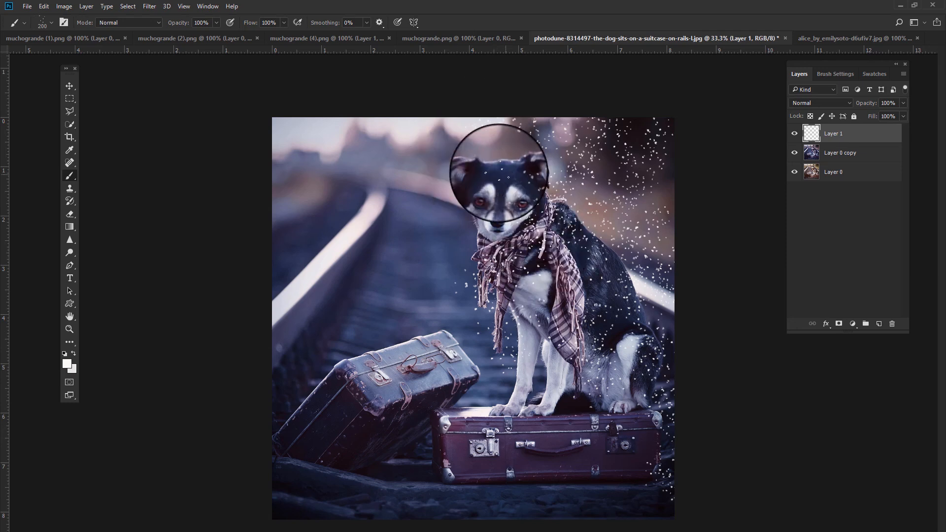
left_click_drag(484, 163, 463, 197)
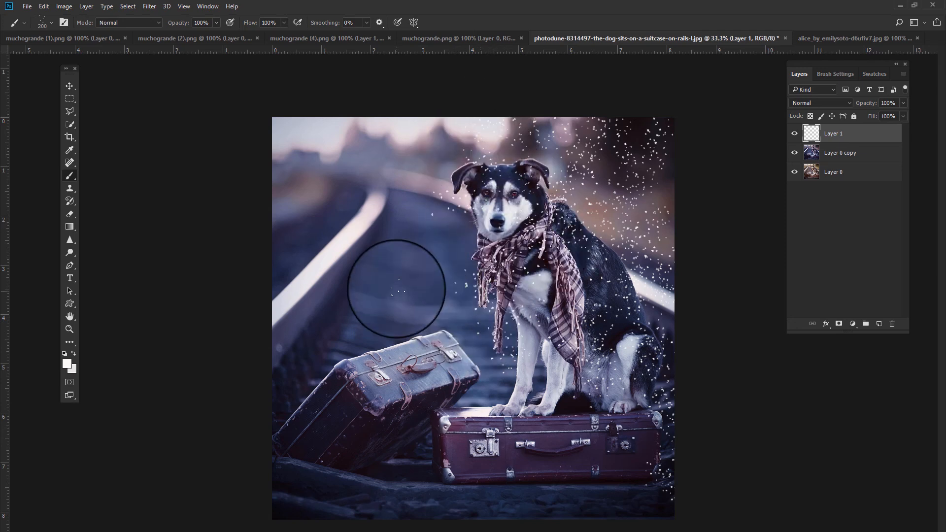
left_click_drag(458, 331, 466, 387)
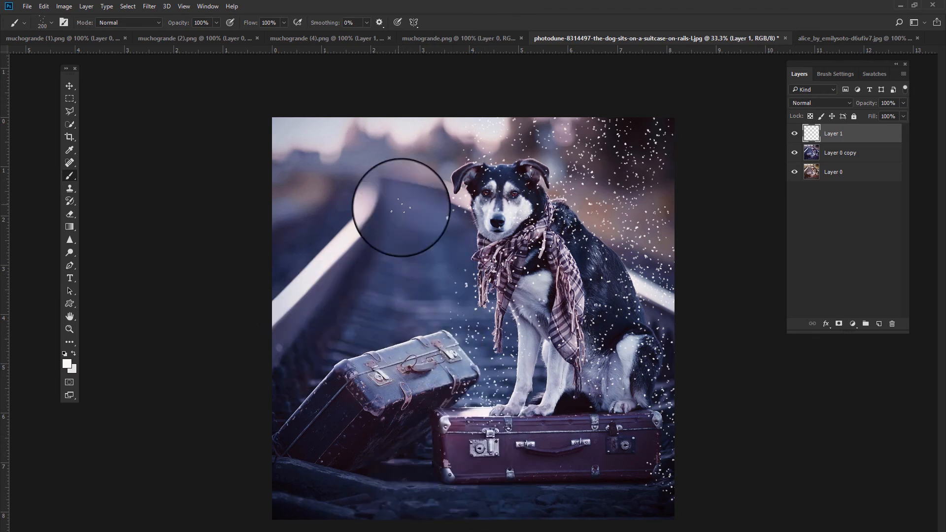
mouse_move(453, 117)
left_mouse_down()
mouse_move(383, 145)
mouse_move(260, 126)
mouse_move(265, 157)
mouse_move(411, 179)
mouse_move(457, 201)
left_mouse_up()
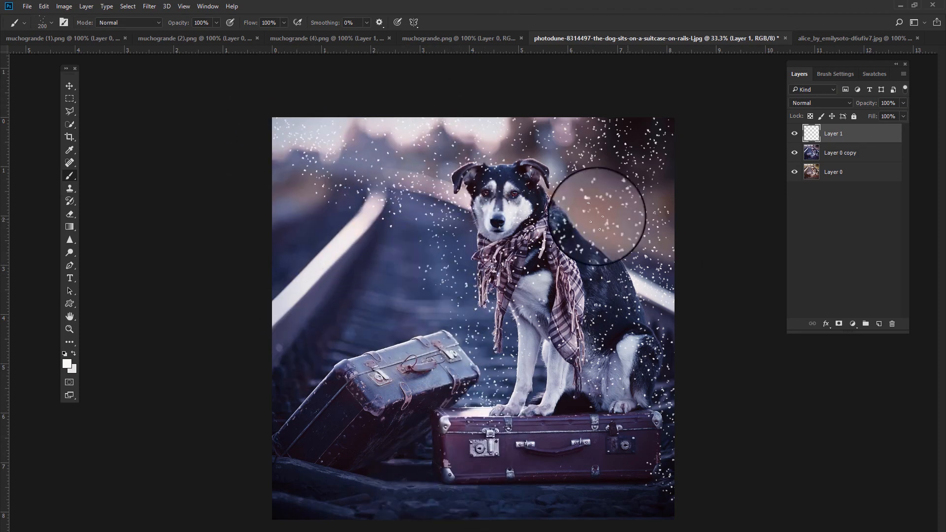
mouse_move(411, 235)
left_mouse_down()
mouse_move(313, 235)
mouse_move(266, 266)
left_mouse_up()
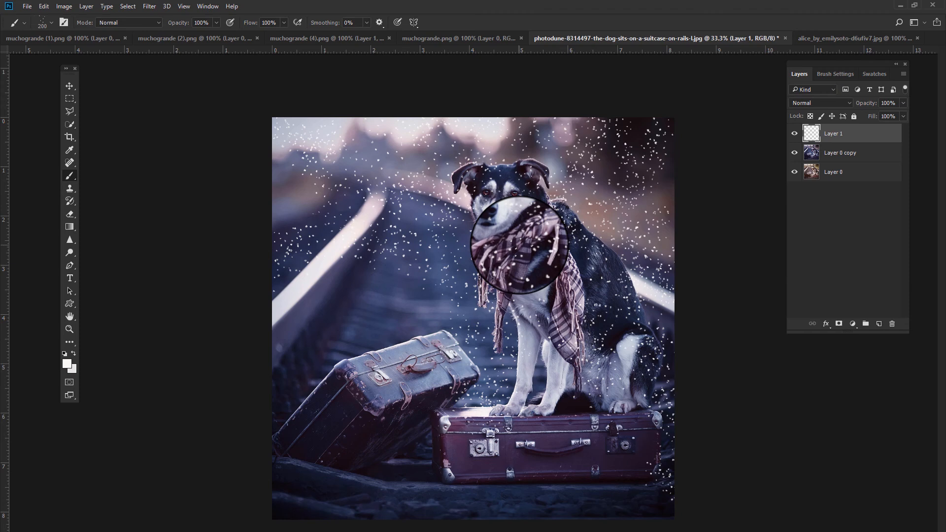
left_click(794, 153)
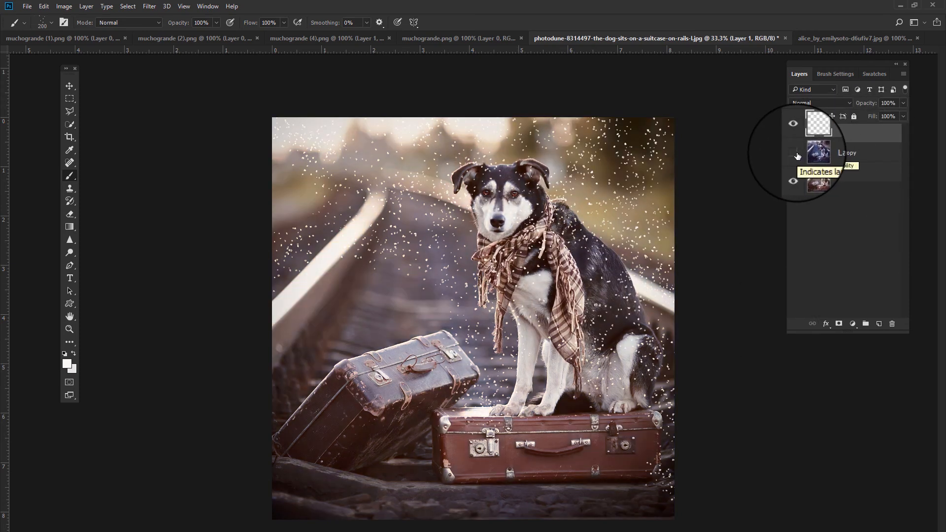
left_click(794, 153)
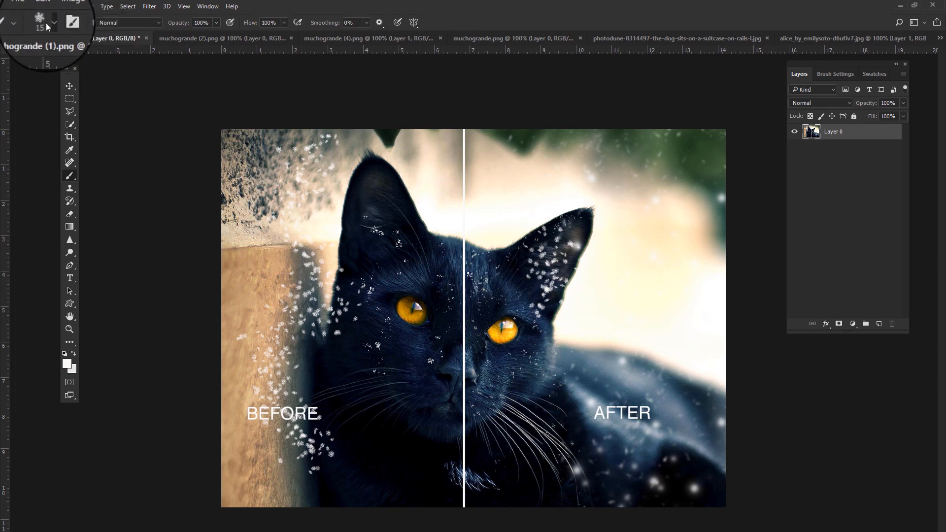
- On the cat photo, pick the 30 px snowflake brush and paint flakes over the cat's back on the right
left_click(47, 23)
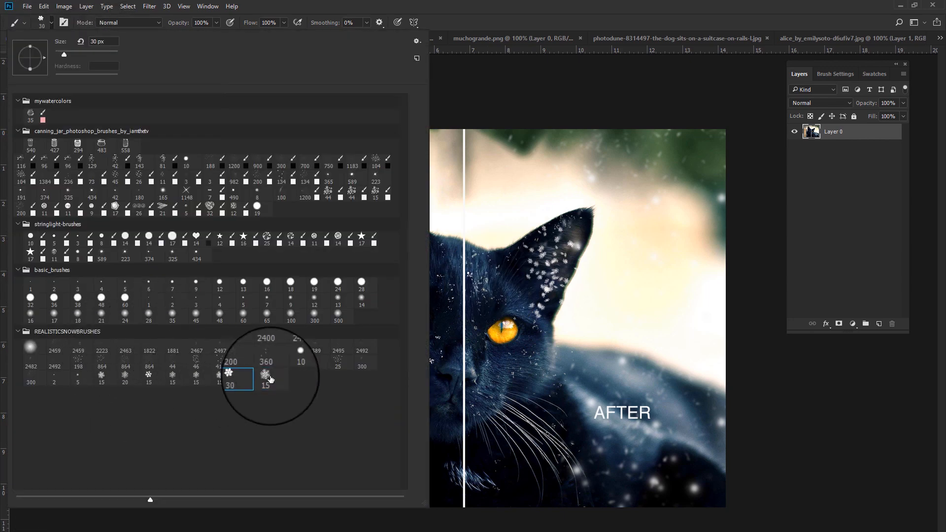
left_click(604, 357)
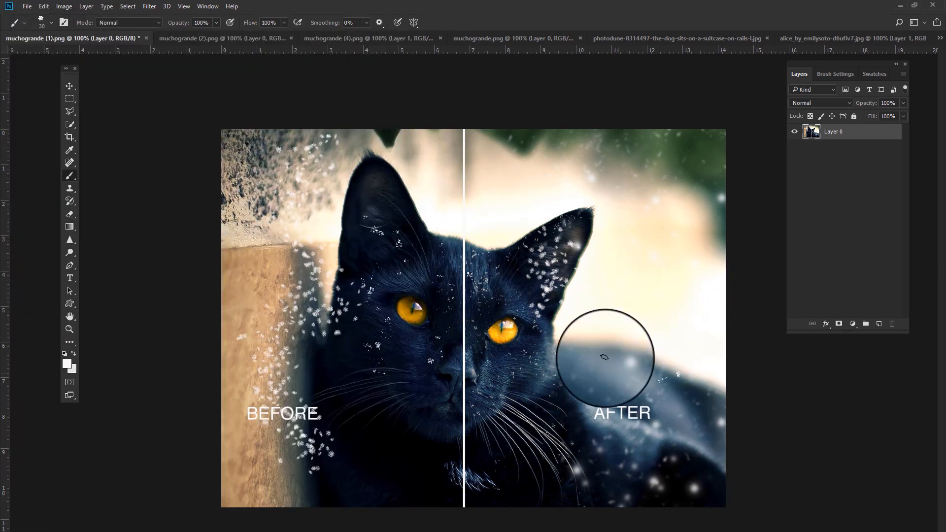
mouse_move(604, 357)
left_mouse_down()
mouse_move(544, 410)
mouse_move(583, 385)
mouse_move(633, 412)
left_mouse_up()
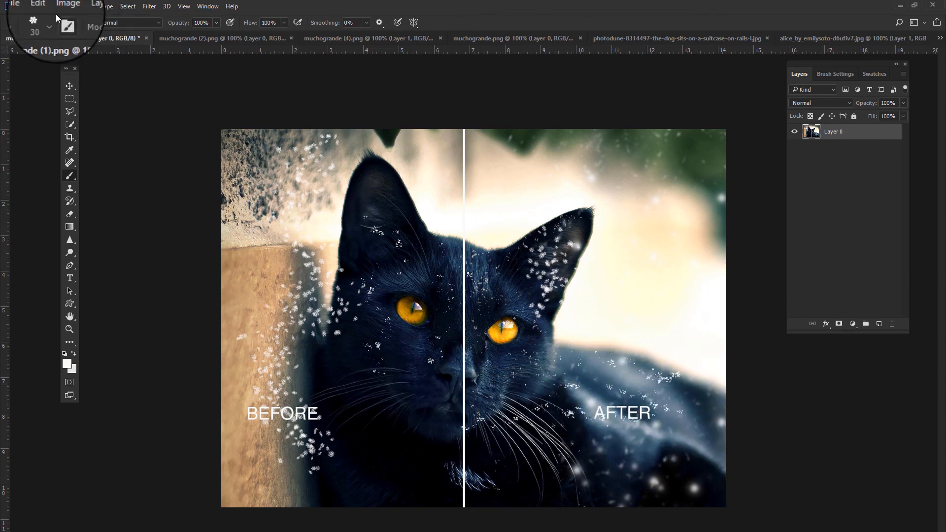
- Switch to the 5 px snow brush and stamp small flakes in the bright background above the cat's back
right_click(86, 453)
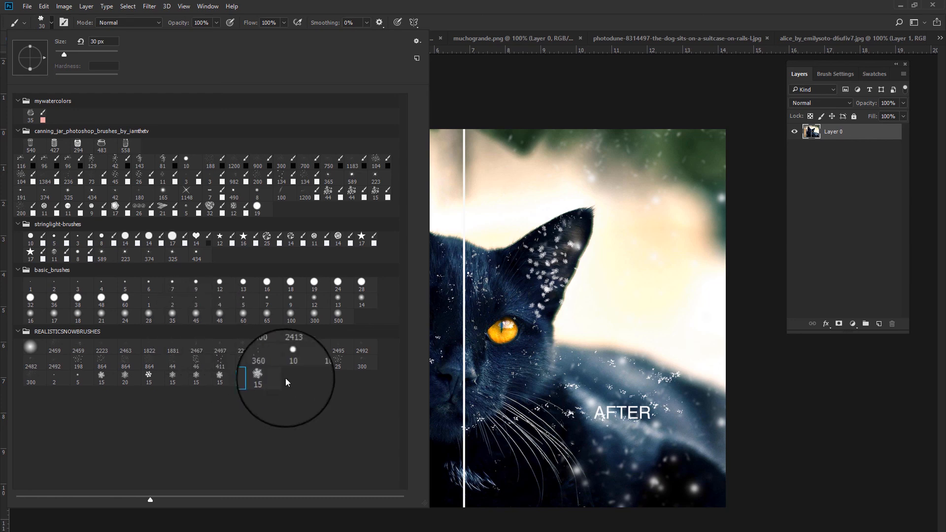
left_click(71, 379)
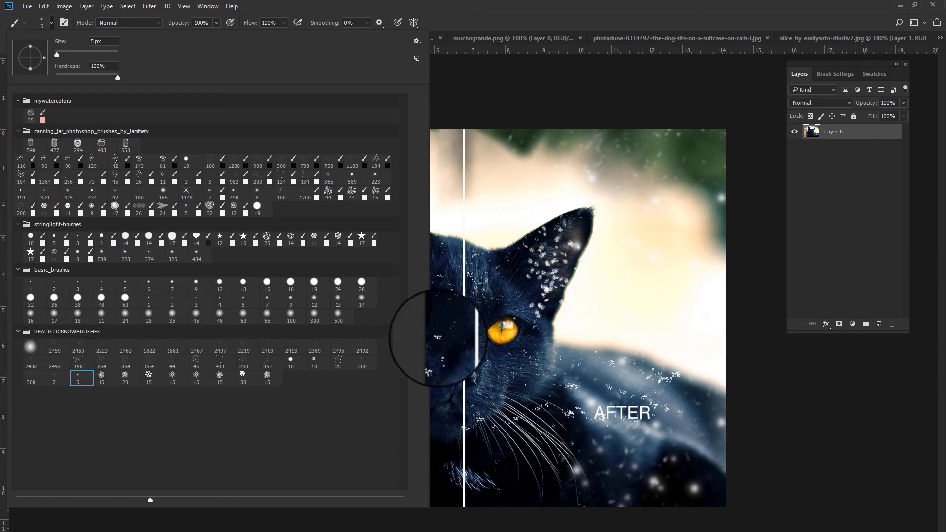
left_click(598, 186)
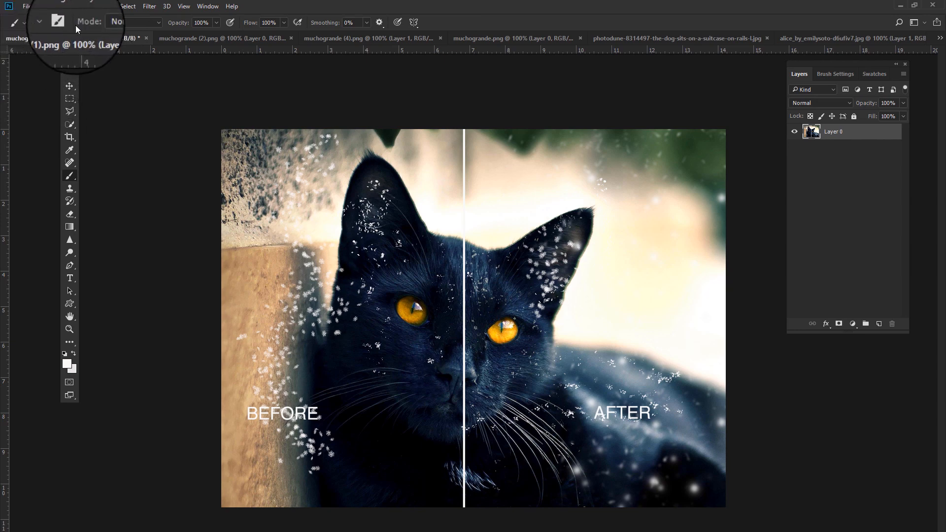
- Switch to the muchogrande (2).png document
left_click(228, 40)
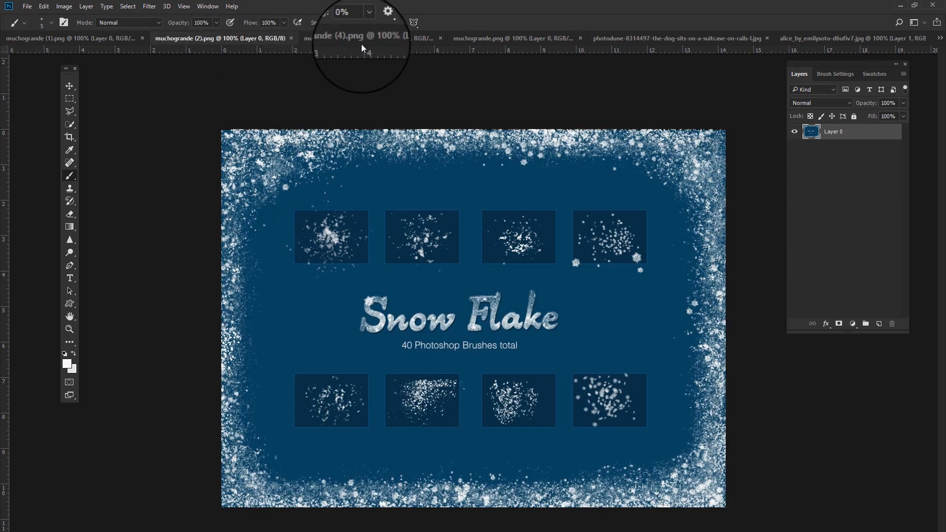